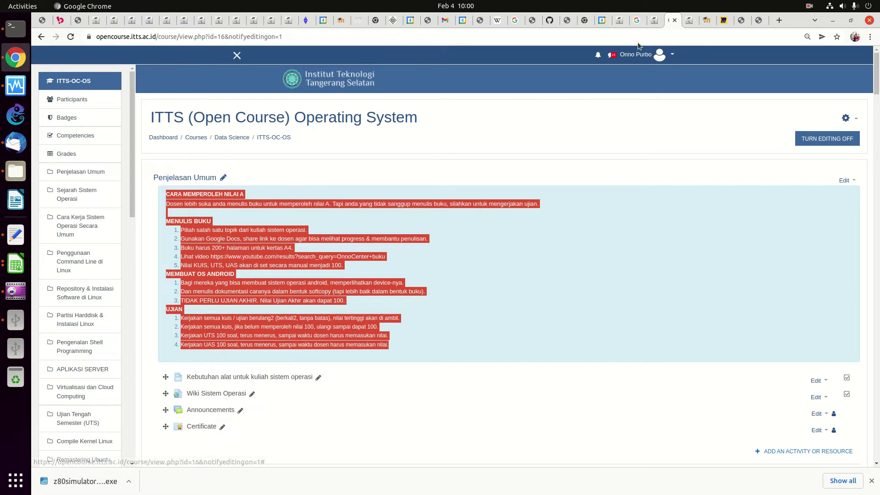
Turn on editing in the ITTS 2022-1 Microprocessor & Computer Architecture course and paste the copied grading guide into the General section's summary.
{"action": "left_click", "coordinate": [653, 20]}
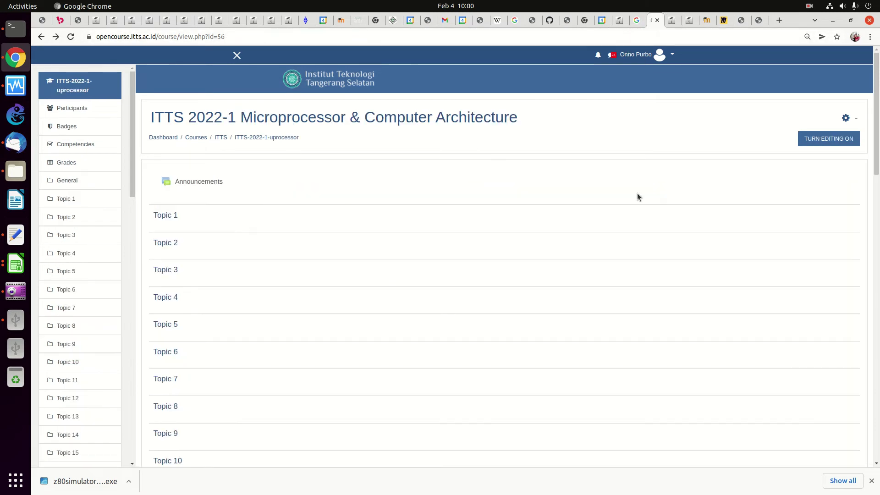
{"action": "left_click", "coordinate": [823, 139]}
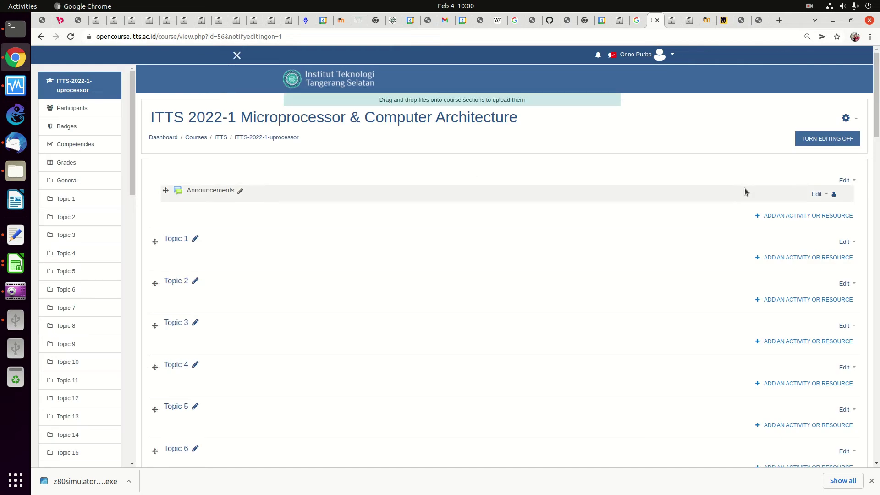
{"action": "left_click", "coordinate": [844, 181]}
{"action": "left_click", "coordinate": [829, 193]}
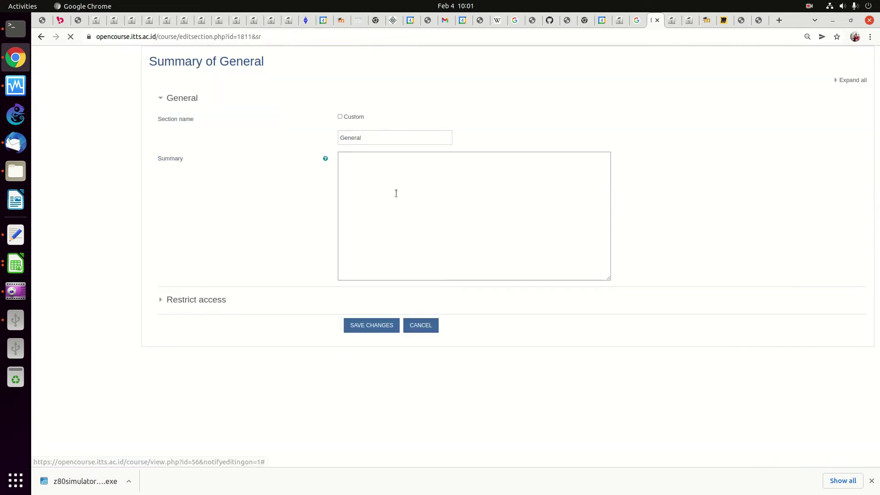
{"action": "left_click", "coordinate": [362, 189]}
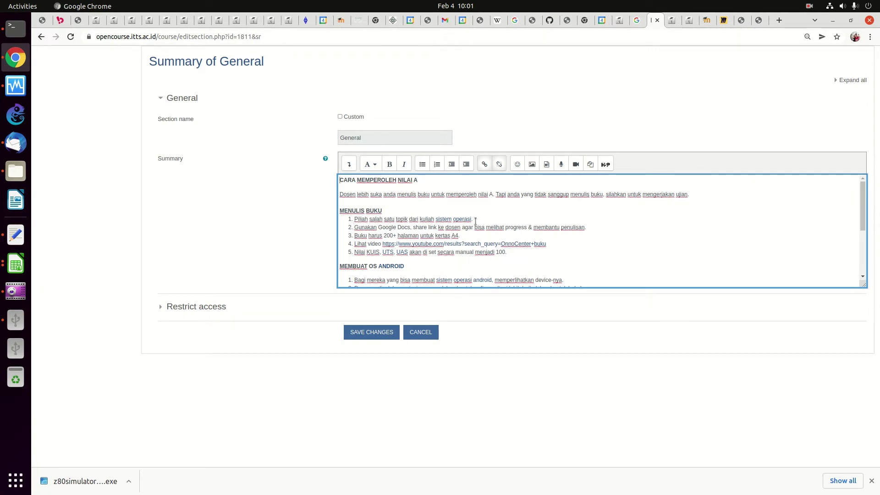
Replace "sistem operasi." with "Microprocessor & Computer Architecture" in the first item under MENULIS BUKU.
{"action": "left_click", "coordinate": [499, 222]}
{"action": "key", "text": "BackSpace"}
{"action": "key", "text": "BackSpace"}
{"action": "key", "text": "BackSpace"}
{"action": "key", "text": "BackSpace"}
{"action": "key", "text": "BackSpace"}
{"action": "key", "text": "BackSpace"}
{"action": "key", "text": "BackSpace"}
{"action": "key", "text": "BackSpace"}
{"action": "key", "text": "BackSpace"}
{"action": "key", "text": "BackSpace"}
{"action": "key", "text": "BackSpace"}
{"action": "key", "text": "BackSpace"}
{"action": "key", "text": "BackSpace"}
{"action": "key", "text": "BackSpace"}
{"action": "key", "text": "BackSpace"}
{"action": "type", "text": "Microproc"}
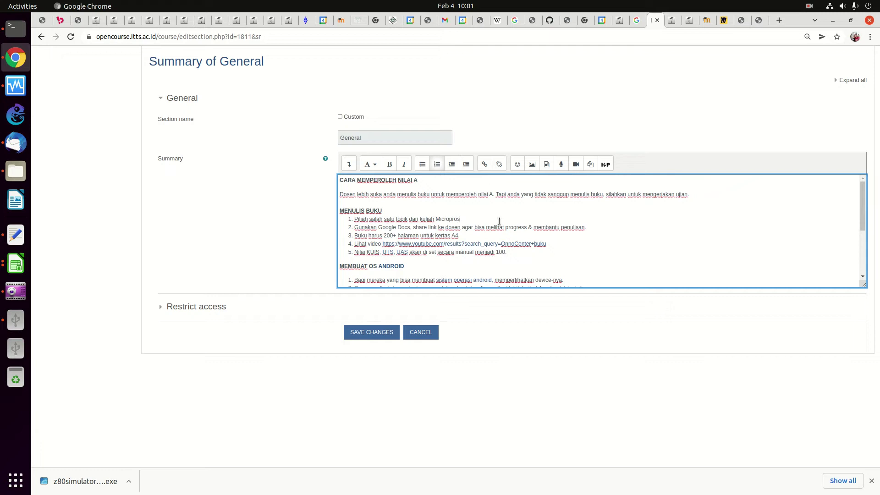
{"action": "type", "text": "essor & Computer Archite"}
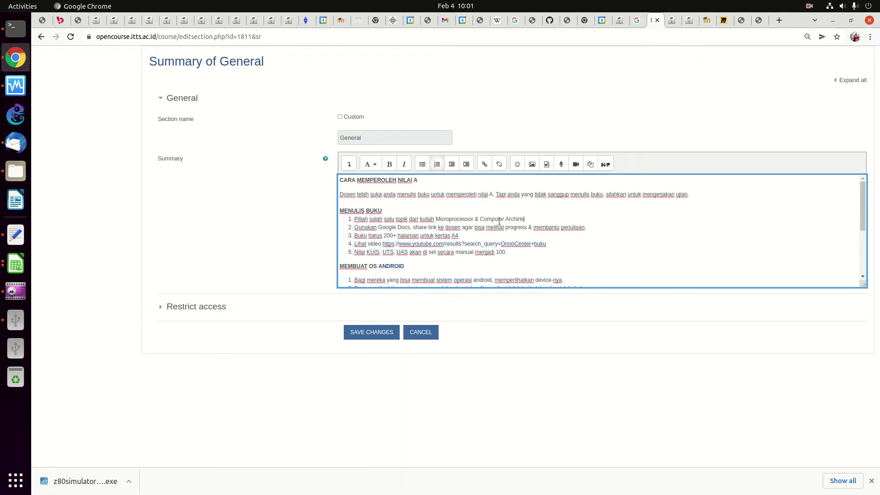
{"action": "type", "text": "cture"}
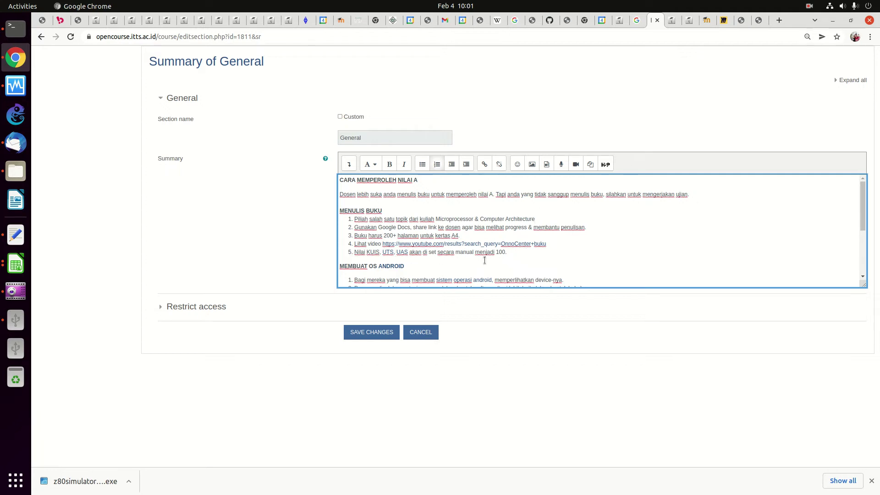
Delete the MEMBUAT OS ANDROID heading with its three list items and the leftover empty list number from the summary.
{"action": "key", "text": "Down"}
{"action": "key", "text": "Down"}
{"action": "key", "text": "Down"}
{"action": "key", "text": "Down"}
{"action": "key", "text": "Down"}
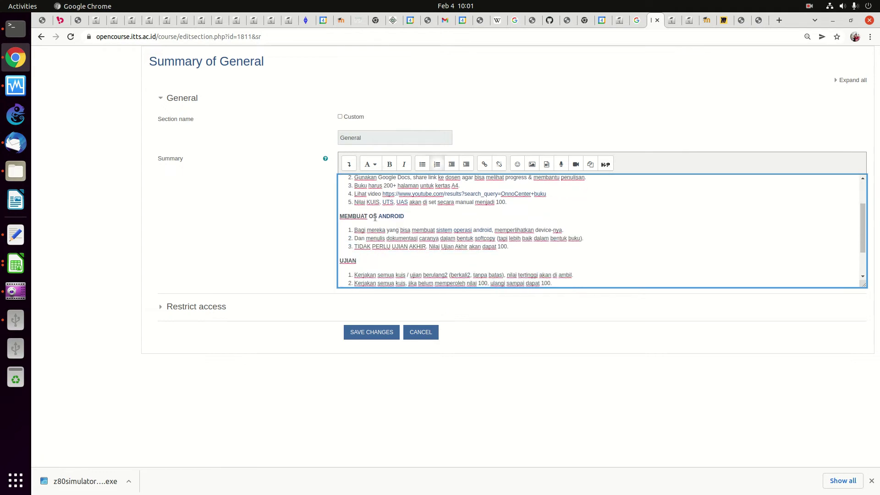
{"action": "left_click", "coordinate": [522, 250]}
{"action": "left_click_drag", "start_coordinate": [521, 250], "coordinate": [339, 219]}
{"action": "key", "text": "BackSpace"}
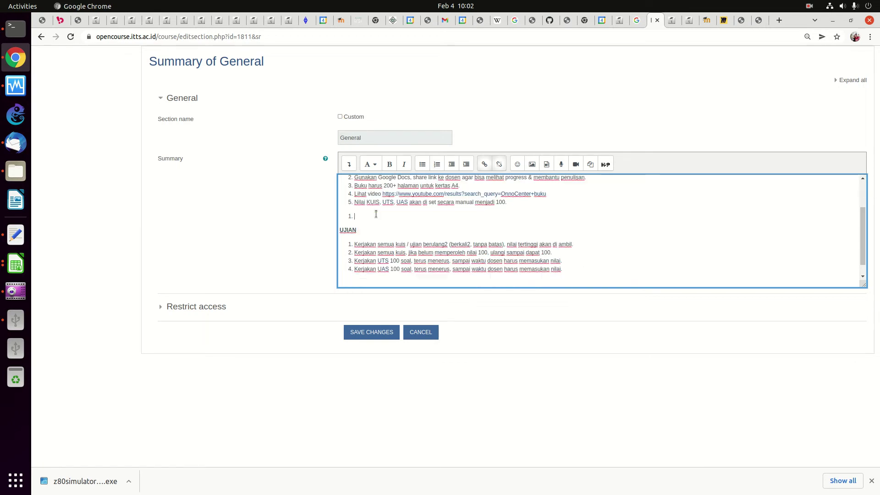
{"action": "scroll", "coordinate": [376, 214], "scroll_direction": "up", "scroll_amount": 2}
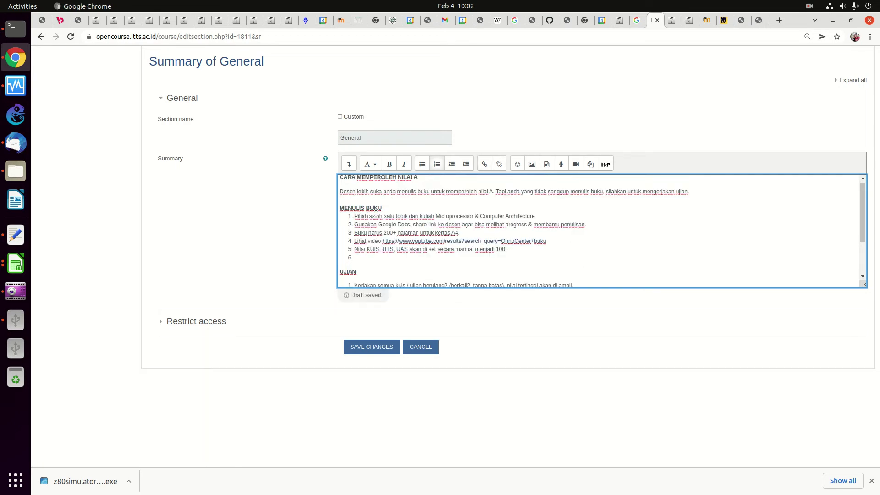
{"action": "key", "text": "BackSpace"}
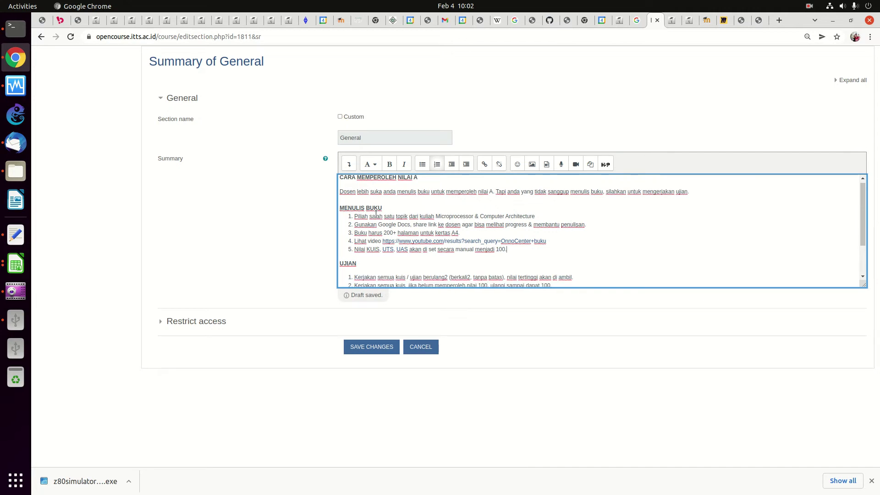
{"action": "type", "text": "."}
Remove the empty line at the end of the summary and save the General section.
{"action": "key", "text": "ctrl+End"}
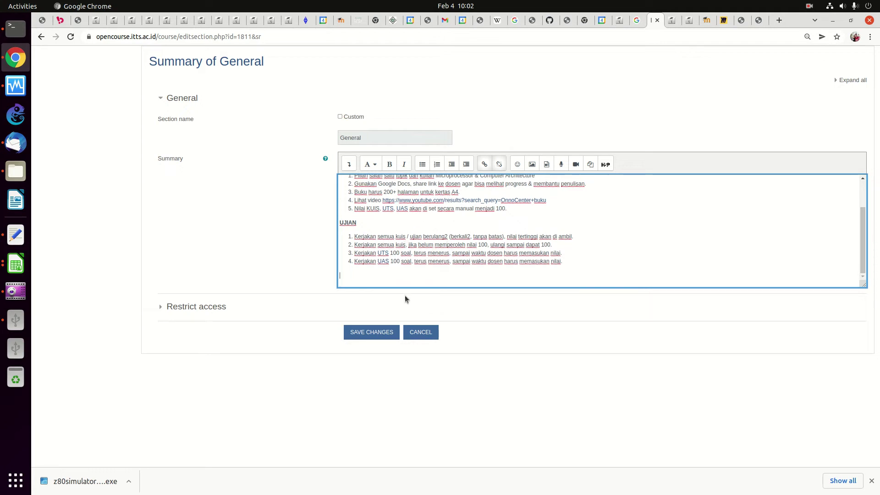
{"action": "key", "text": "BackSpace"}
{"action": "left_click", "coordinate": [372, 331]}
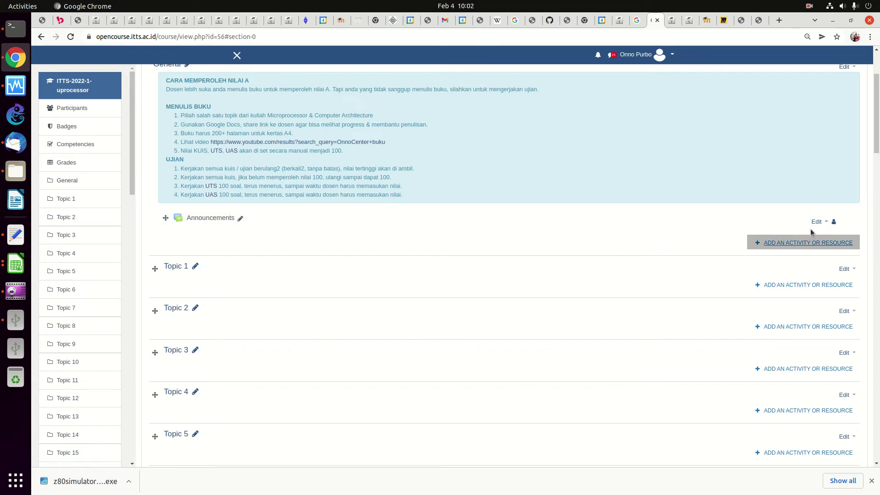
Delete the Announcements forum from the General section.
{"action": "left_click", "coordinate": [816, 221]}
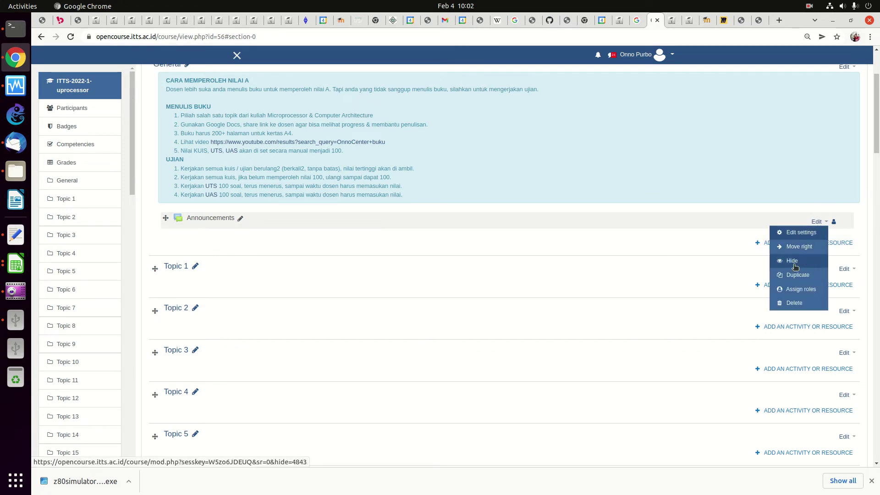
{"action": "left_click", "coordinate": [794, 303]}
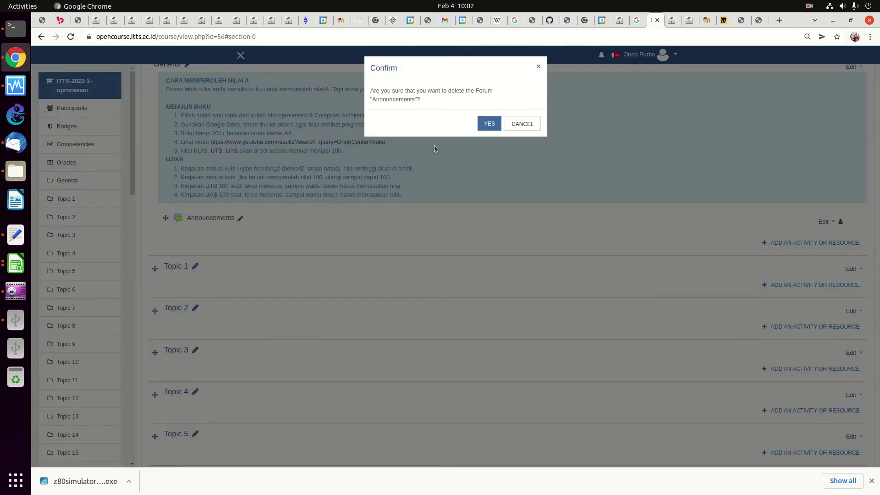
{"action": "left_click", "coordinate": [489, 123]}
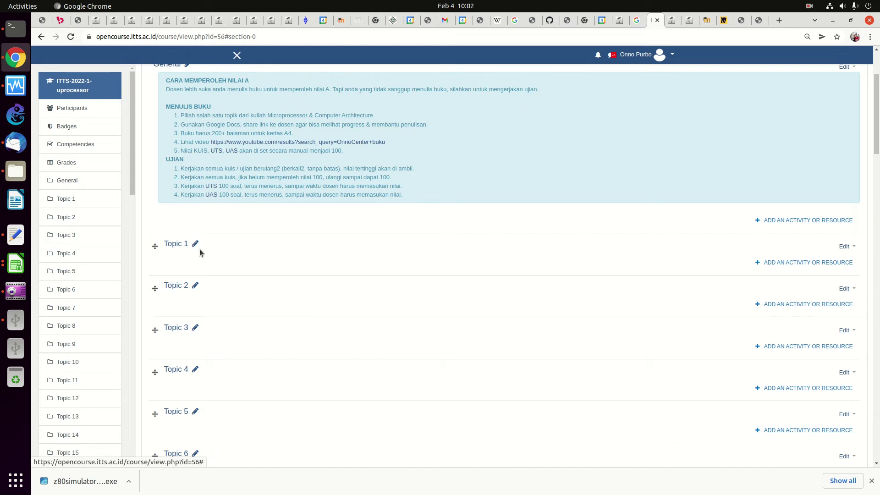
Rename the Topic 1 section as "Gambaran Umum Computer Architecture".
{"action": "left_click", "coordinate": [195, 245]}
{"action": "type", "text": "Arsitektoir"}
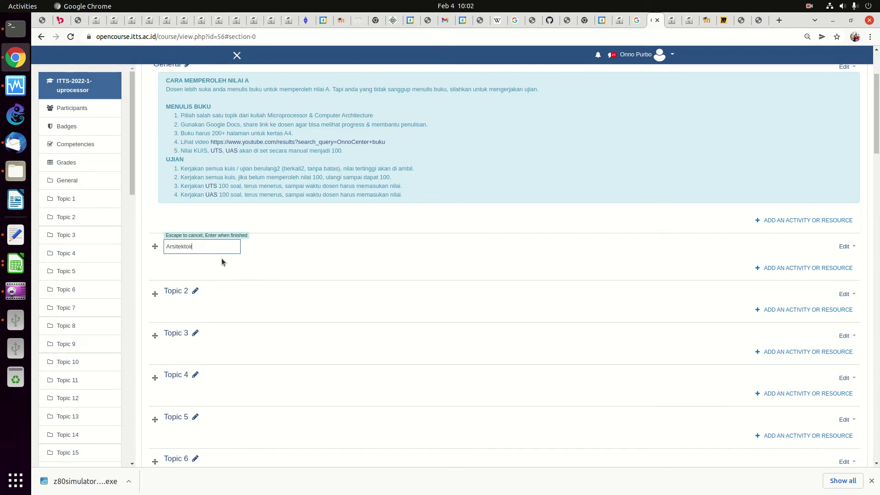
{"action": "key", "text": "BackSpace"}
{"action": "type", "text": "ur"}
{"action": "key", "text": "BackSpace"}
{"action": "key", "text": "BackSpace"}
{"action": "key", "text": "BackSpace"}
{"action": "key", "text": "BackSpace"}
{"action": "key", "text": "BackSpace"}
{"action": "key", "text": "BackSpace"}
{"action": "key", "text": "BackSpace"}
{"action": "key", "text": "BackSpace"}
{"action": "key", "text": "BackSpace"}
{"action": "key", "text": "BackSpace"}
{"action": "type", "text": "Gambaran Umum Arsitektor"}
{"action": "key", "text": "BackSpace"}
{"action": "key", "text": "BackSpace"}
{"action": "type", "text": "Computer Architecture"}
{"action": "key", "text": "Return"}
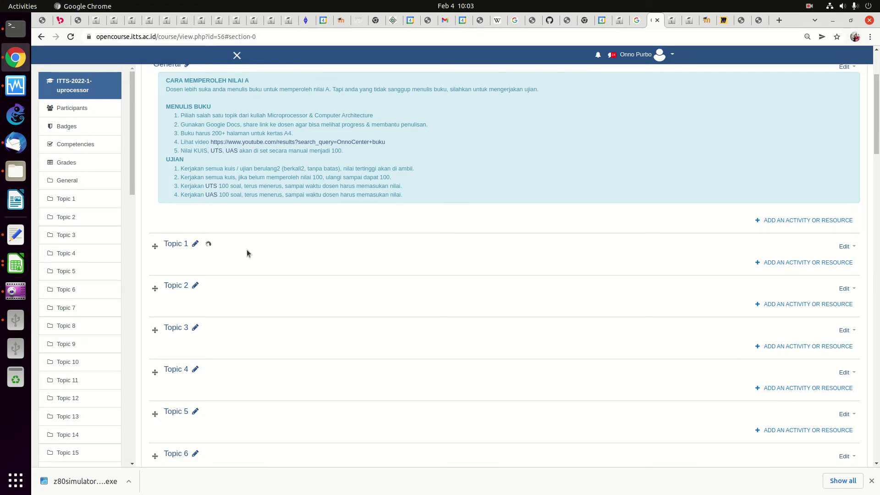
Rename the Topic 2 section as "Simulator Microprocessor".
{"action": "left_click", "coordinate": [197, 286]}
{"action": "type", "text": "Simulator"}
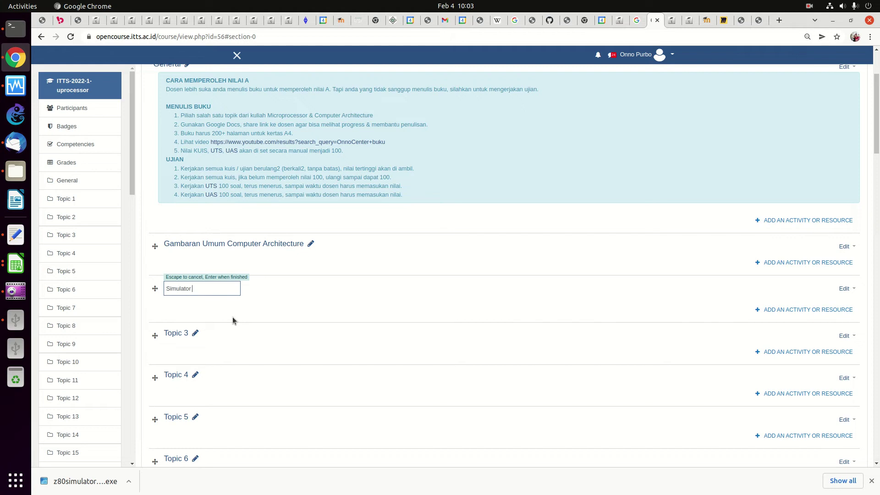
{"action": "type", "text": " Microprocessor / Micro"}
{"action": "key", "text": "BackSpace"}
{"action": "key", "text": "BackSpace"}
{"action": "key", "text": "BackSpace"}
{"action": "key", "text": "BackSpace"}
{"action": "key", "text": "BackSpace"}
{"action": "key", "text": "BackSpace"}
{"action": "key", "text": "Return"}
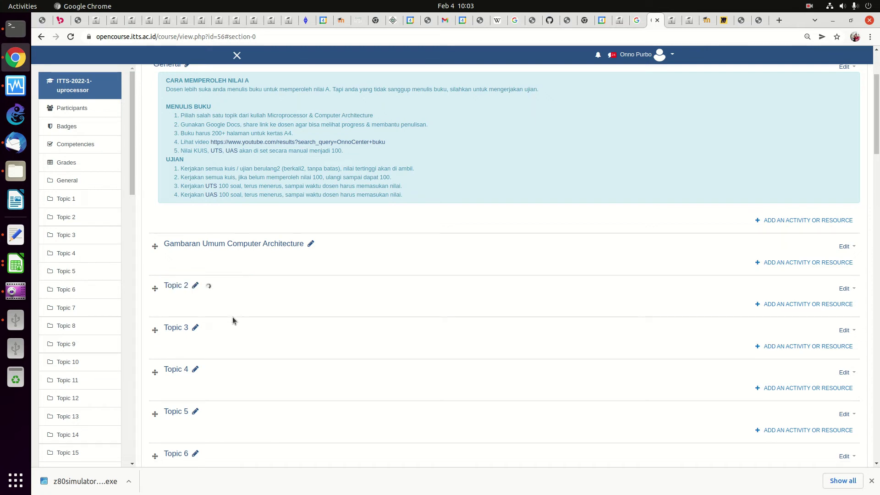
Rename the Topic 3 section as "Bahasa Assembler".
{"action": "left_click", "coordinate": [182, 330]}
{"action": "scroll", "coordinate": [875, 162], "scroll_direction": "up", "scroll_amount": 3}
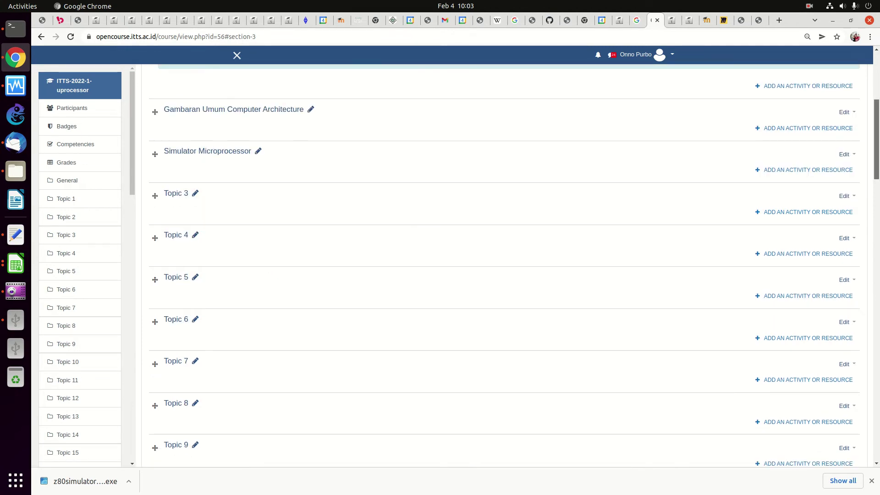
{"action": "left_click", "coordinate": [179, 198]}
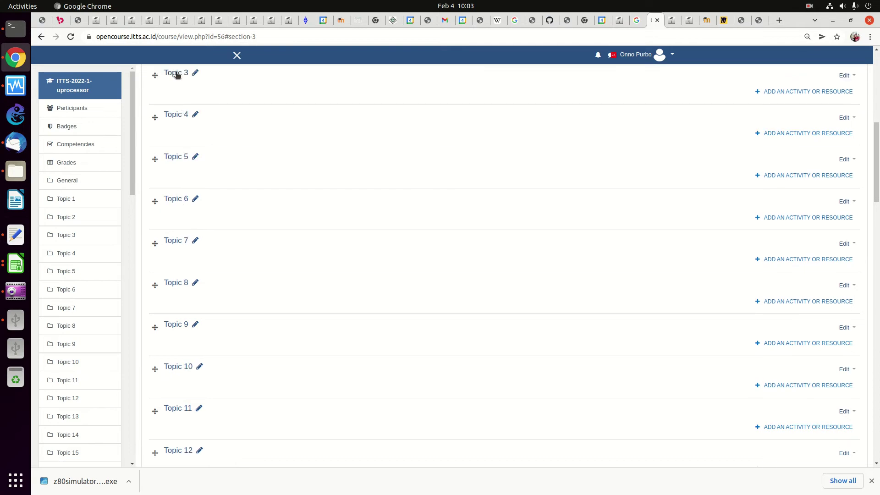
{"action": "scroll", "coordinate": [835, 141], "scroll_direction": "up", "scroll_amount": 3}
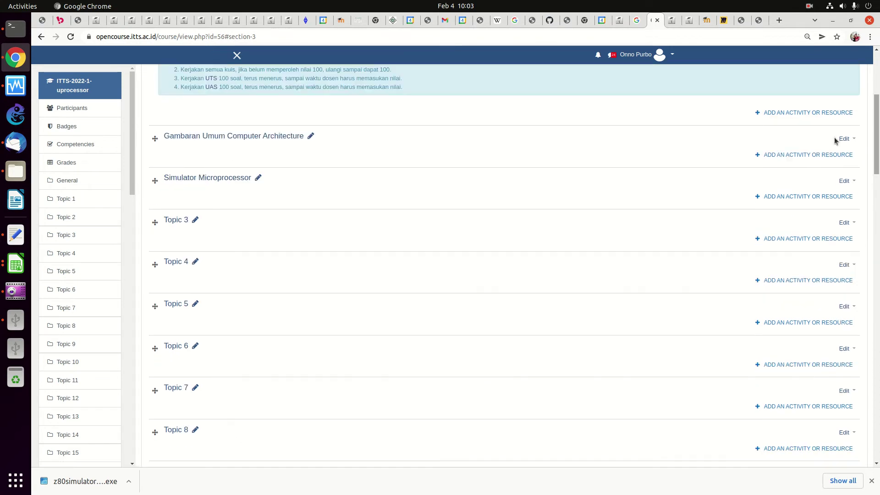
{"action": "left_click", "coordinate": [195, 220]}
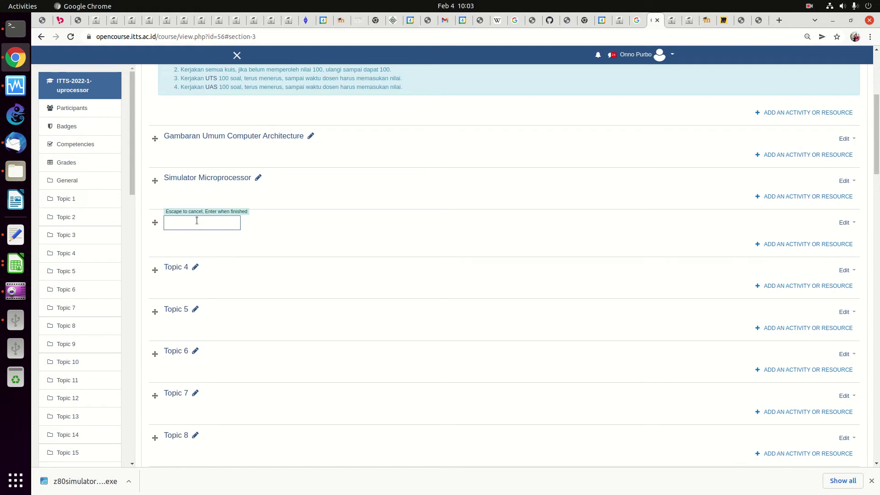
{"action": "type", "text": "Pengguna"}
{"action": "key", "text": "BackSpace"}
{"action": "key", "text": "BackSpace"}
{"action": "type", "text": "a"}
{"action": "key", "text": "BackSpace"}
{"action": "type", "text": "naan"}
{"action": "key", "text": "BackSpace"}
{"action": "key", "text": "BackSpace"}
{"action": "key", "text": "BackSpace"}
{"action": "key", "text": "BackSpace"}
{"action": "key", "text": "BackSpace"}
{"action": "key", "text": "BackSpace"}
{"action": "key", "text": "BackSpace"}
{"action": "key", "text": "BackSpace"}
{"action": "key", "text": "BackSpace"}
{"action": "key", "text": "BackSpace"}
{"action": "key", "text": "BackSpace"}
{"action": "type", "text": "Bahasa Assembler"}
{"action": "key", "text": "Return"}
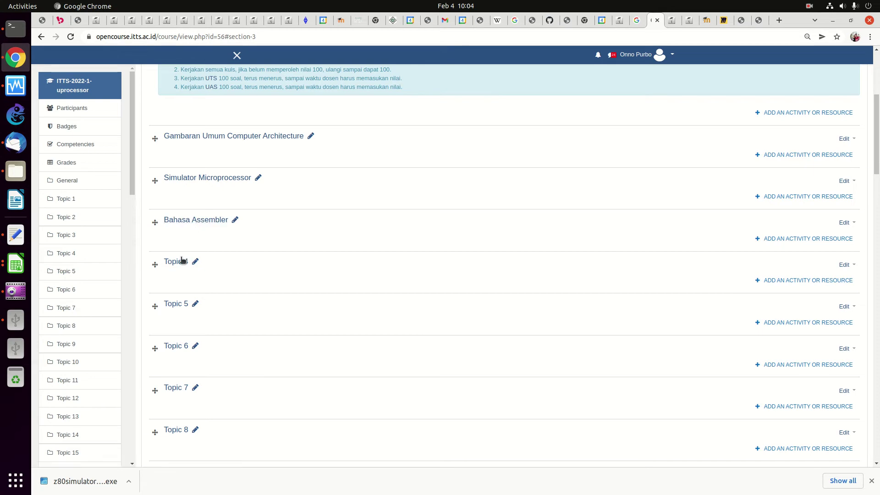
Rename the Topic 4 section as "Bahasa Assembler: Confoh-Contoh".
{"action": "left_click", "coordinate": [179, 262]}
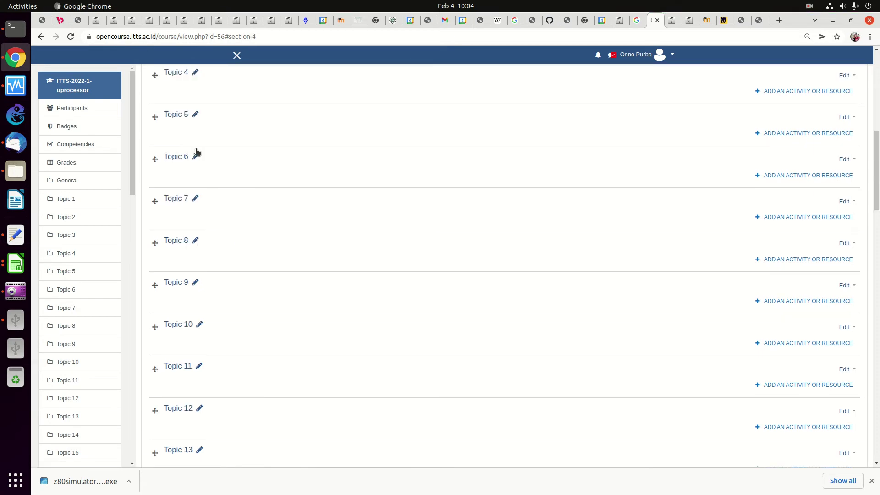
{"action": "scroll", "coordinate": [504, 205], "scroll_direction": "up", "scroll_amount": 5}
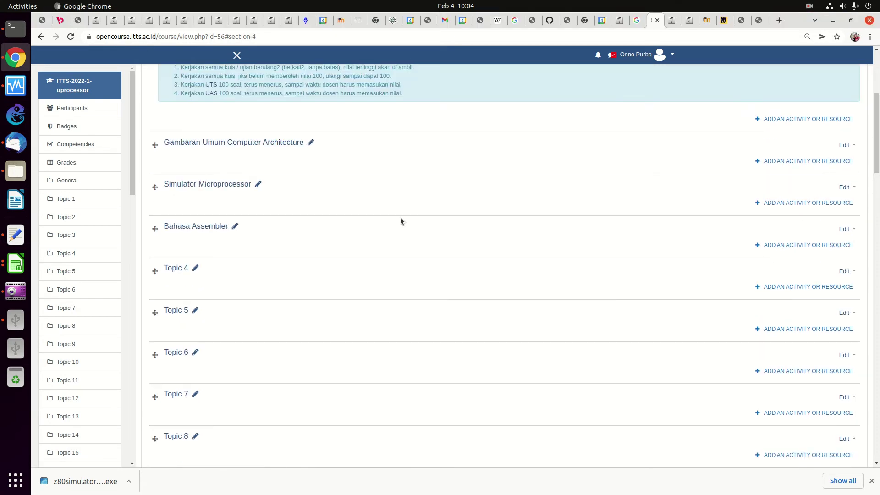
{"action": "scroll", "coordinate": [179, 270], "scroll_direction": "down", "scroll_amount": 5}
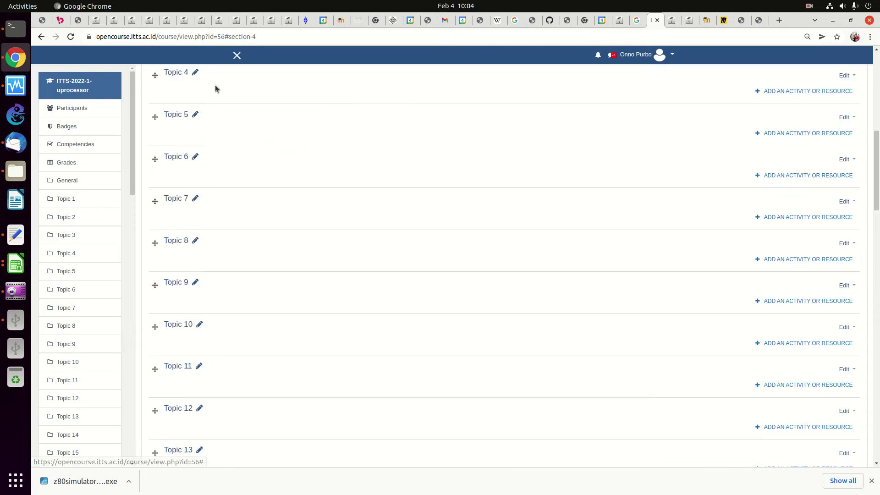
{"action": "left_click", "coordinate": [194, 71]}
{"action": "type", "text": "Bahasa Assembler:"}
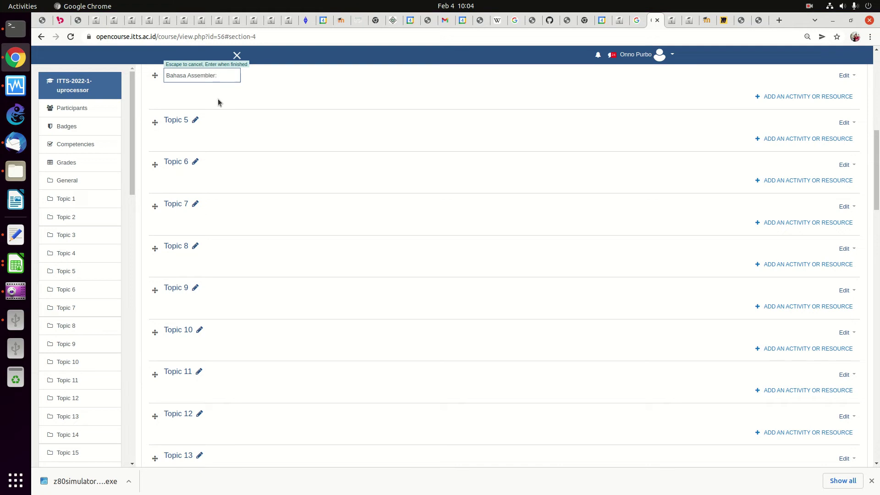
{"action": "type", "text": " Confoh-Contoh"}
{"action": "key", "text": "Return"}
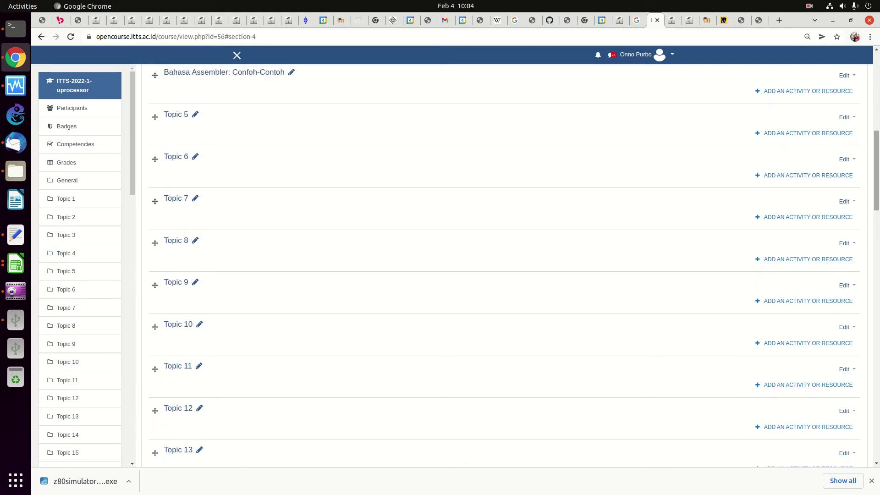
Rename the Topic 6 section as "Cara Kerja Sistem Operasi Secara Umum", using the section name copied from the Operating System course.
{"action": "scroll", "coordinate": [288, 157], "scroll_direction": "up", "scroll_amount": 5}
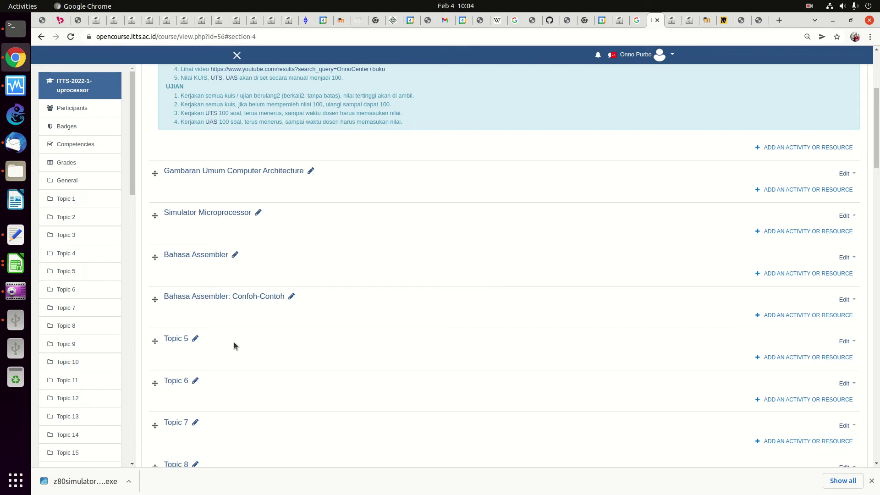
{"action": "left_click", "coordinate": [674, 22]}
{"action": "left_click", "coordinate": [480, 165]}
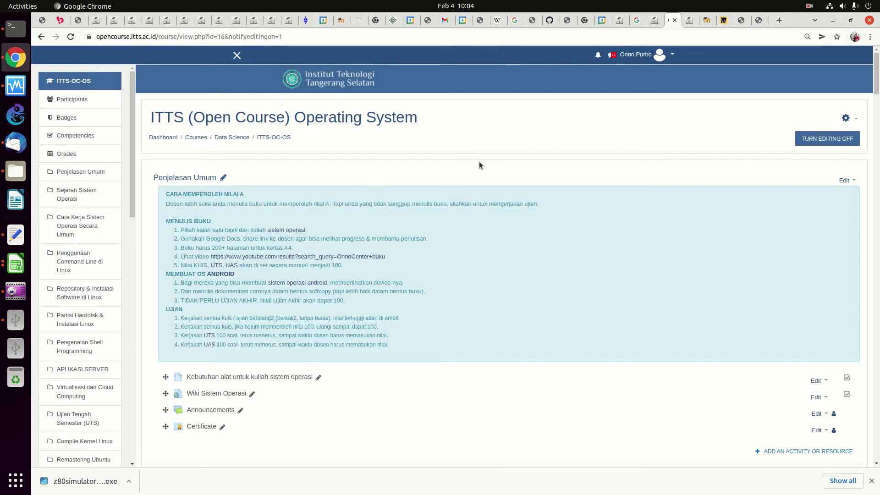
{"action": "scroll", "coordinate": [479, 165], "scroll_direction": "down", "scroll_amount": 8}
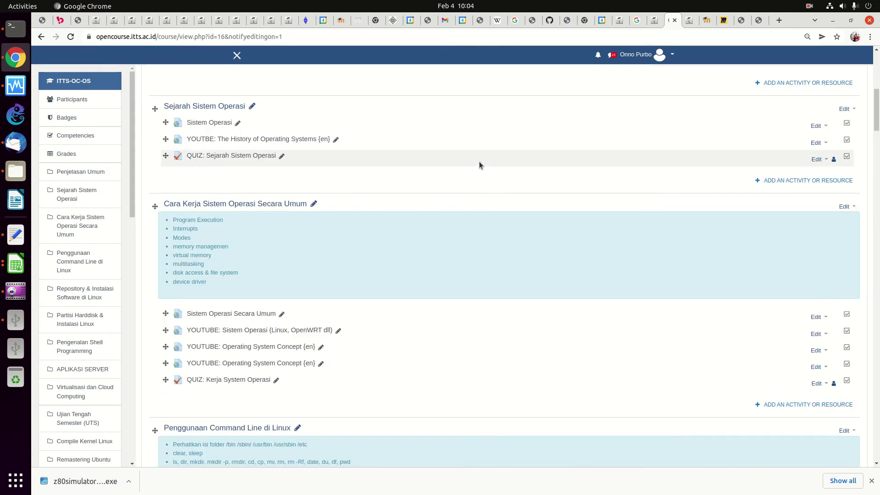
{"action": "scroll", "coordinate": [480, 163], "scroll_direction": "down", "scroll_amount": 1}
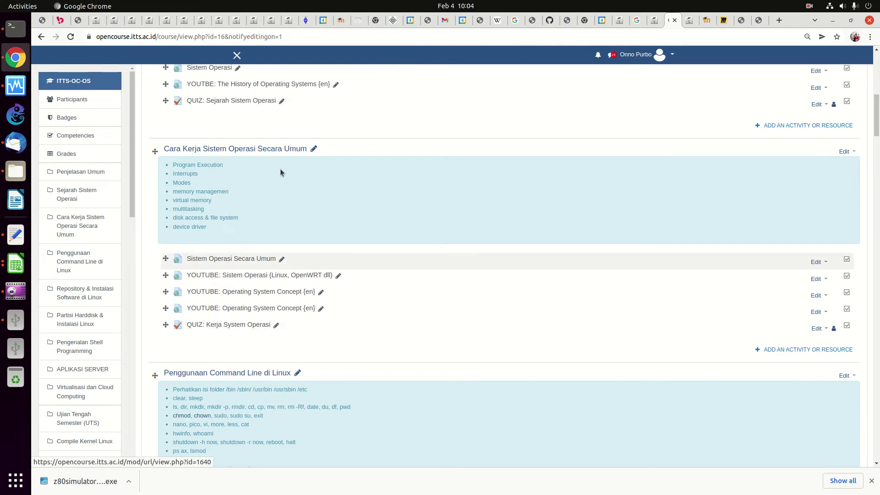
{"action": "left_click", "coordinate": [314, 148]}
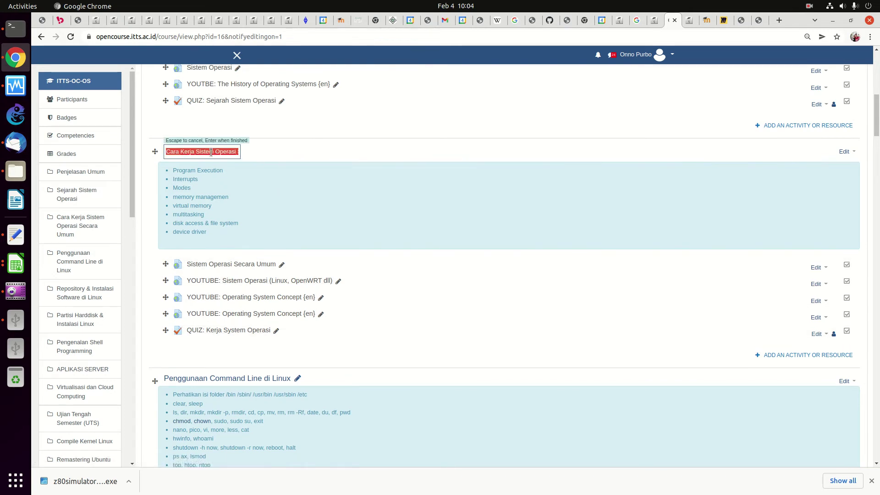
{"action": "right_click", "coordinate": [210, 152]}
{"action": "left_click", "coordinate": [230, 171]}
{"action": "left_click", "coordinate": [656, 21]}
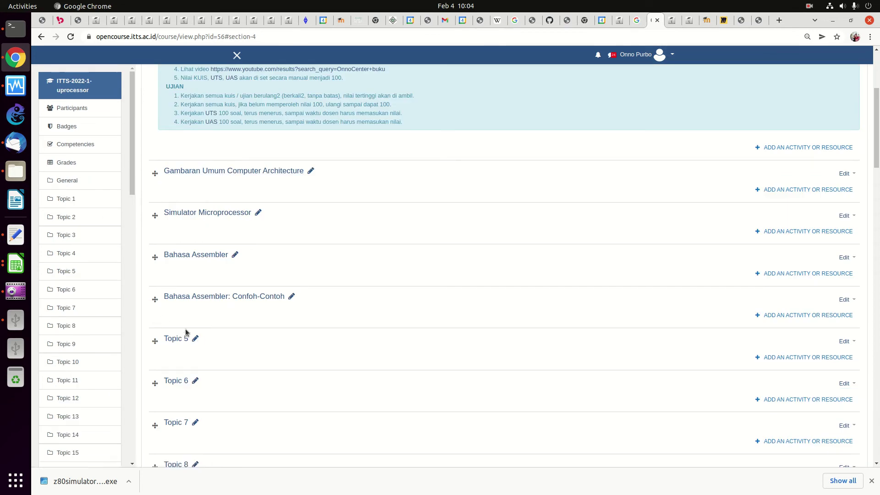
{"action": "left_click", "coordinate": [195, 380]}
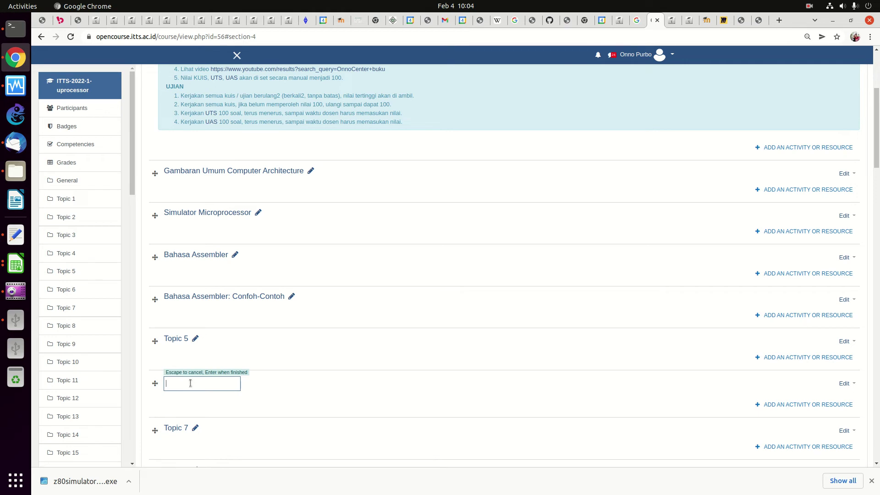
{"action": "key", "text": "ctrl+v"}
{"action": "key", "text": "Return"}
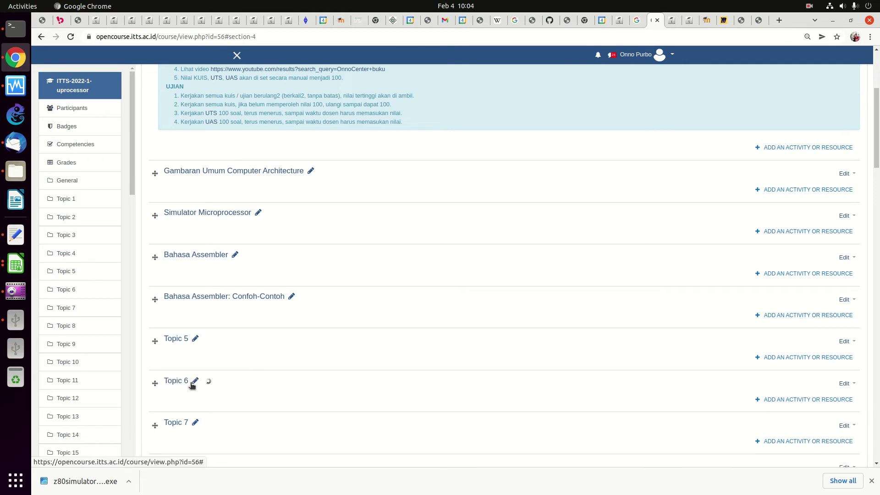
Copy the entire summary list of the "Cara Kerja Sistem Operasi Secara Umum" section from the Operating System course.
{"action": "left_click", "coordinate": [672, 21]}
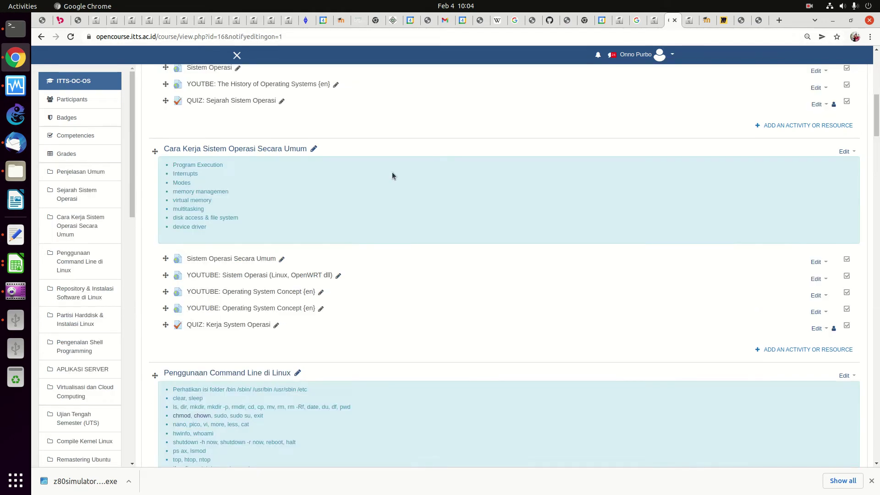
{"action": "left_click", "coordinate": [851, 152]}
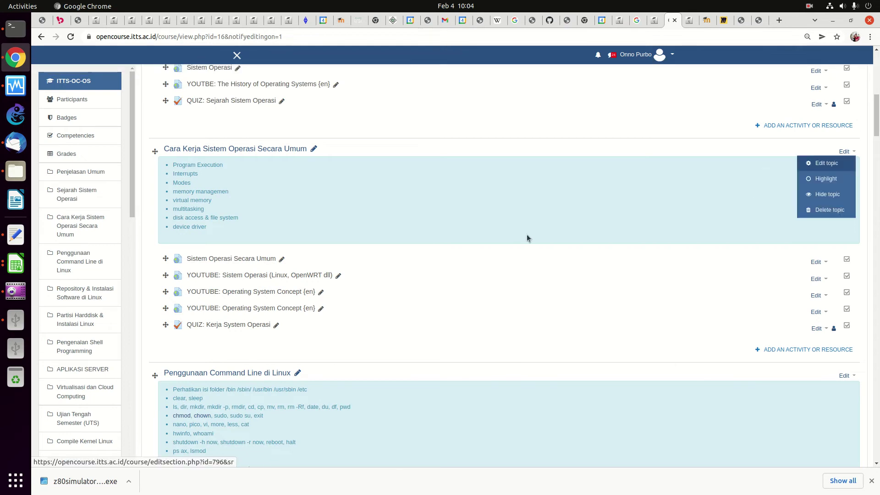
{"action": "left_click", "coordinate": [825, 164]}
{"action": "left_click", "coordinate": [398, 216]}
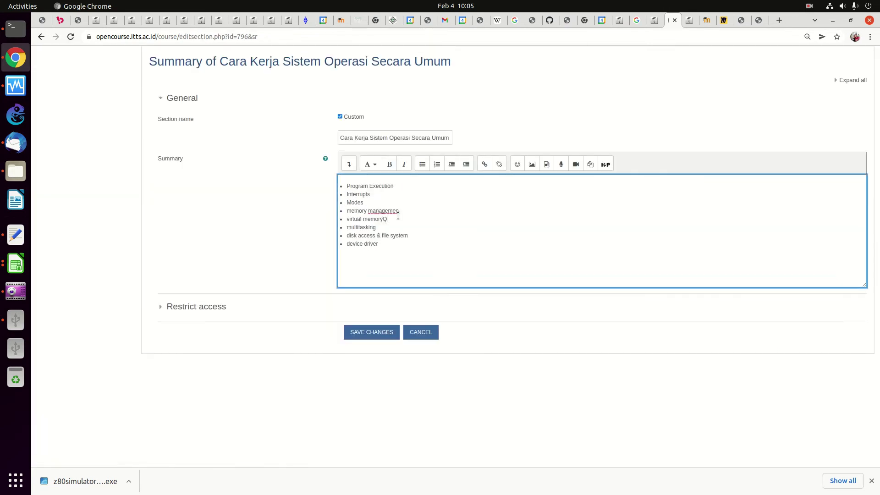
{"action": "key", "text": "ctrl+a"}
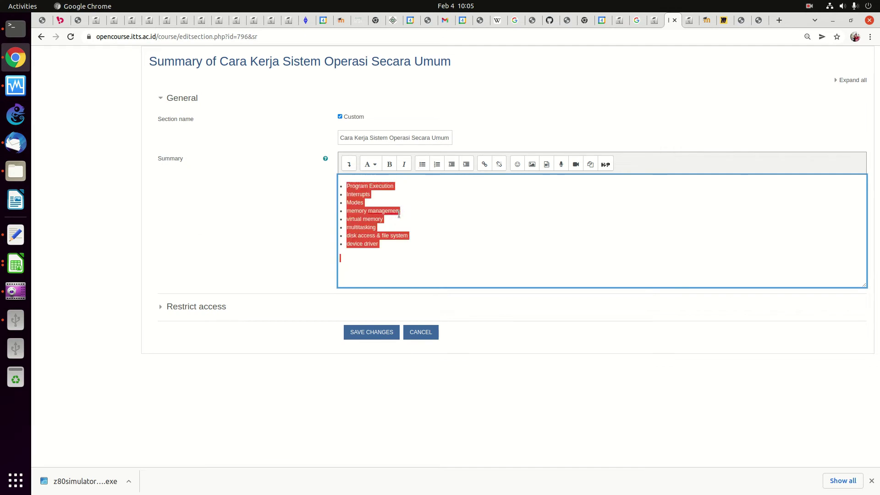
{"action": "right_click", "coordinate": [374, 219]}
{"action": "left_click", "coordinate": [398, 235]}
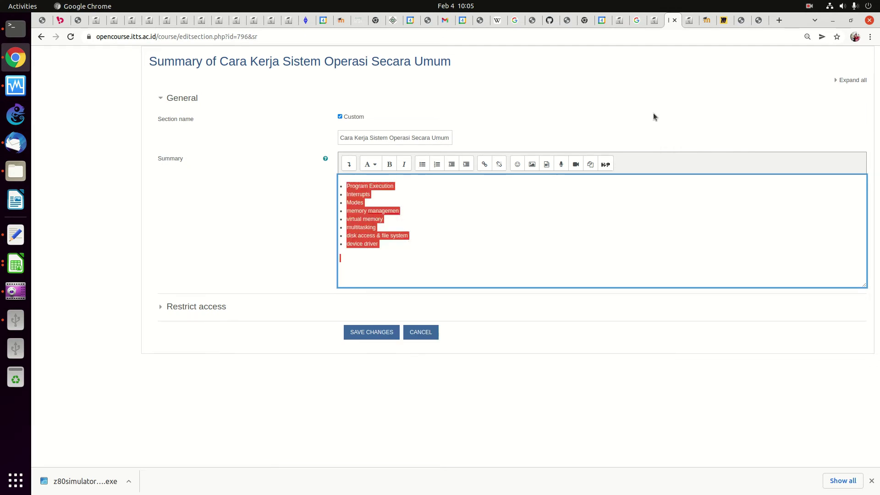
Paste the copied list into the summary of the microprocessor course's "Cara Kerja Sistem Operasi Secara Umum" section and save the changes.
{"action": "left_click", "coordinate": [656, 20]}
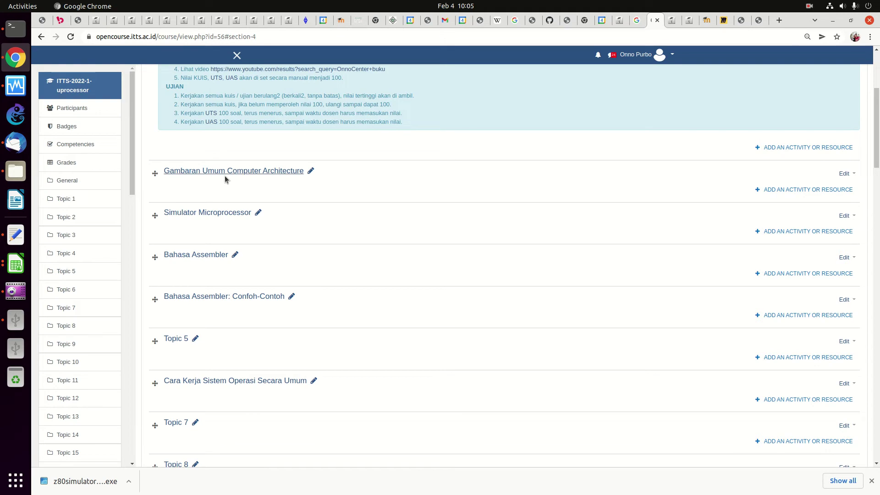
{"action": "left_click", "coordinate": [845, 383]}
{"action": "left_click", "coordinate": [823, 395]}
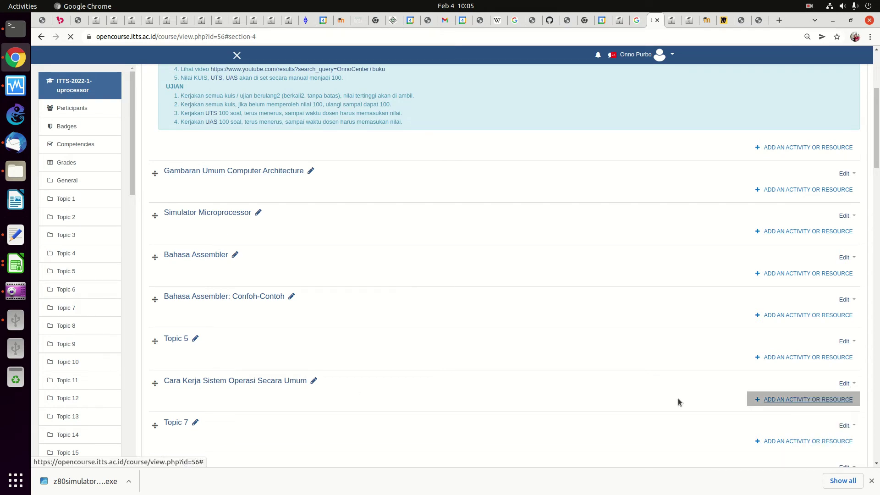
{"action": "left_click", "coordinate": [348, 192]}
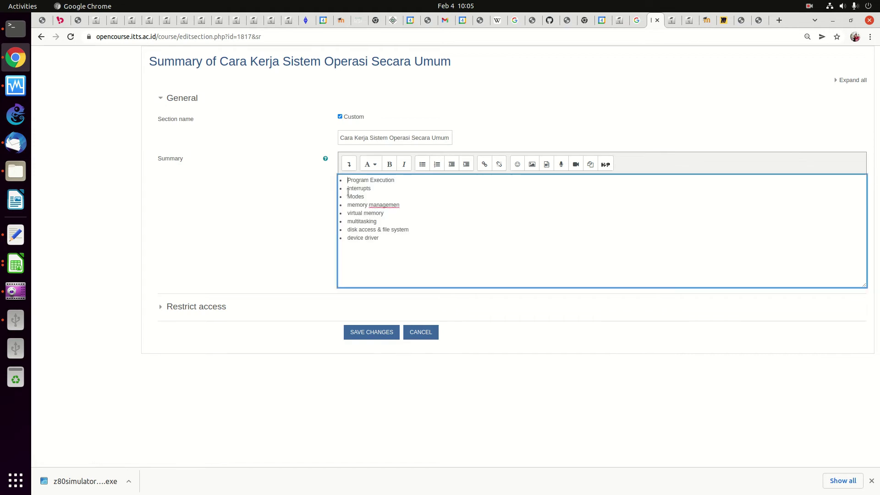
{"action": "left_click", "coordinate": [370, 331]}
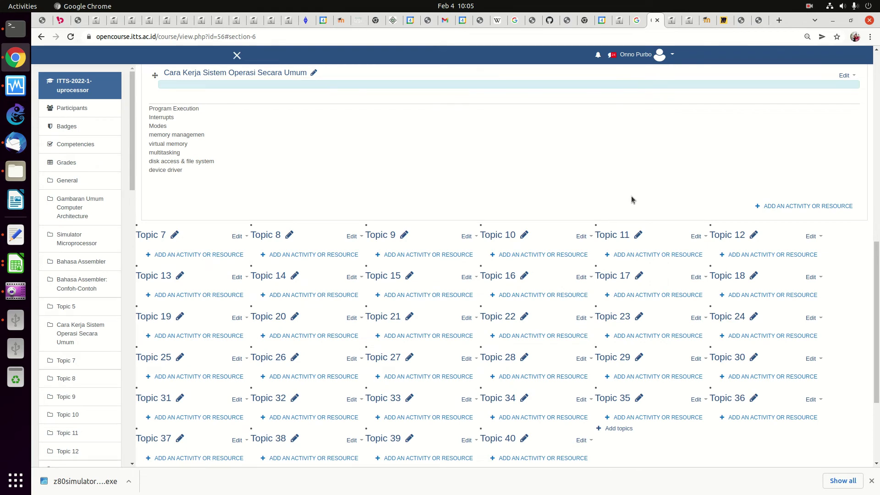
Reopen the summary of the "Cara Kerja Sistem Operasi Secara Umum" section in the microprocessor course and save it again.
{"action": "scroll", "coordinate": [727, 201], "scroll_direction": "up", "scroll_amount": 5}
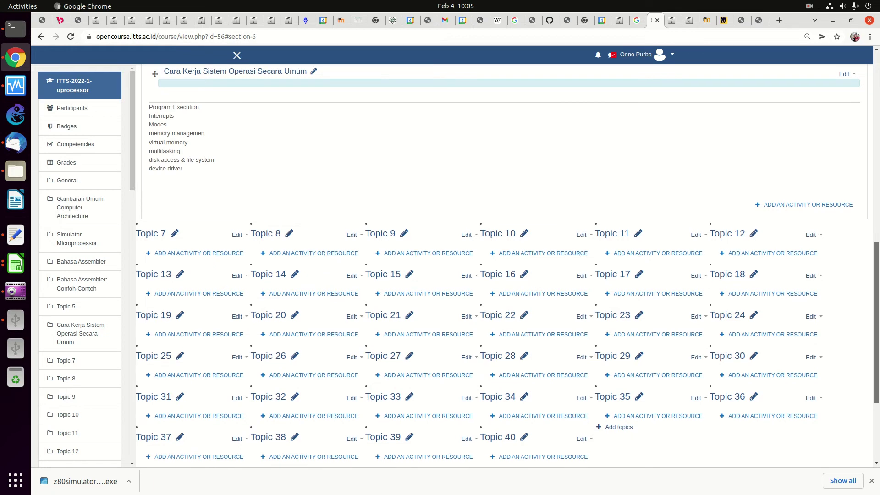
{"action": "scroll", "coordinate": [854, 329], "scroll_direction": "down", "scroll_amount": 10}
{"action": "scroll", "coordinate": [857, 284], "scroll_direction": "up", "scroll_amount": 5}
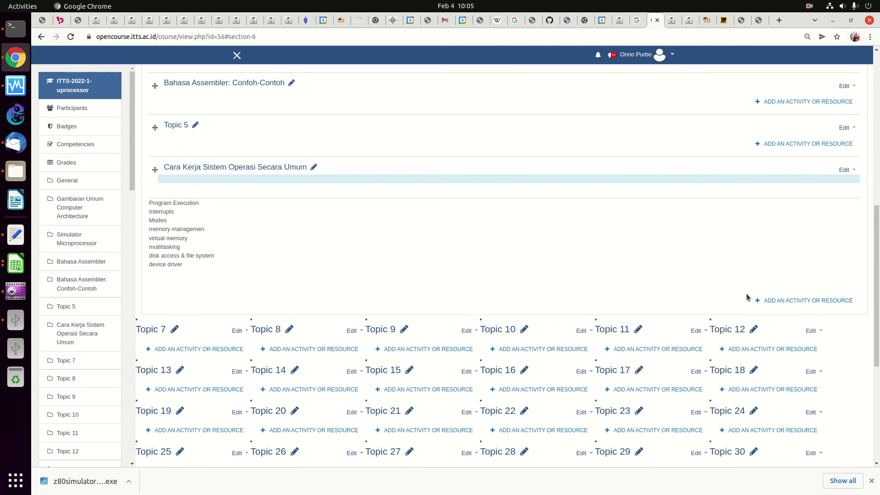
{"action": "left_click", "coordinate": [843, 170]}
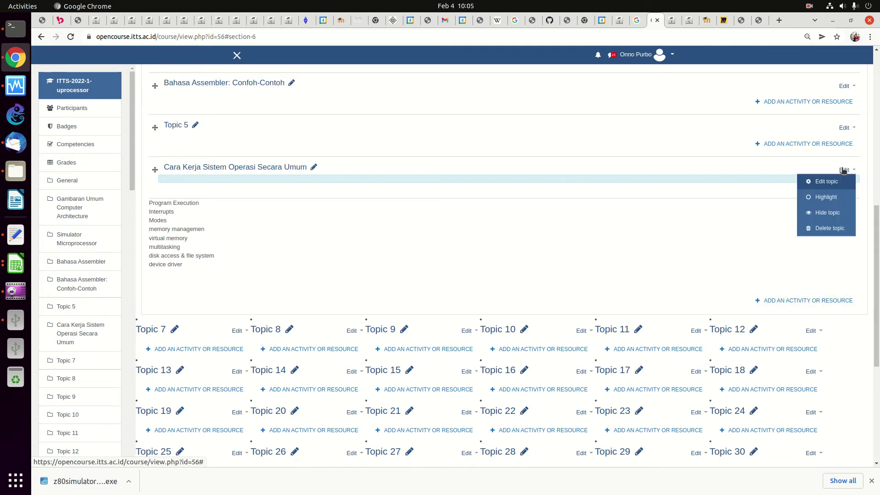
{"action": "left_click", "coordinate": [816, 182]}
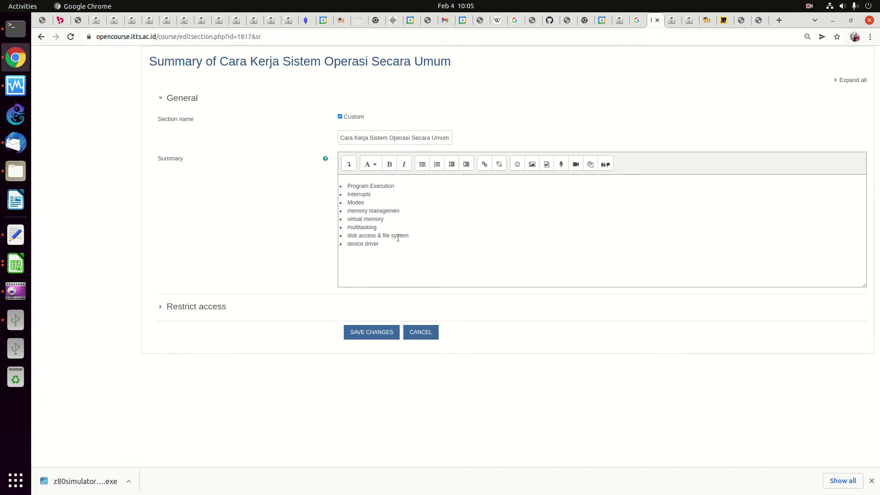
{"action": "left_click", "coordinate": [375, 333]}
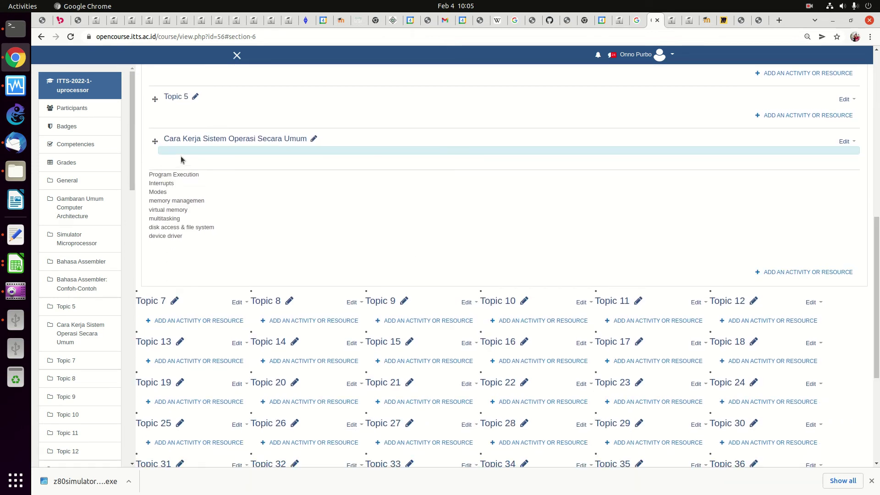
Delete the "Cara Kerja Sistem Operasi Secara Umum" section from the microprocessor course and leave its Operating System counterpart's edit form without saving.
{"action": "left_click", "coordinate": [845, 141]}
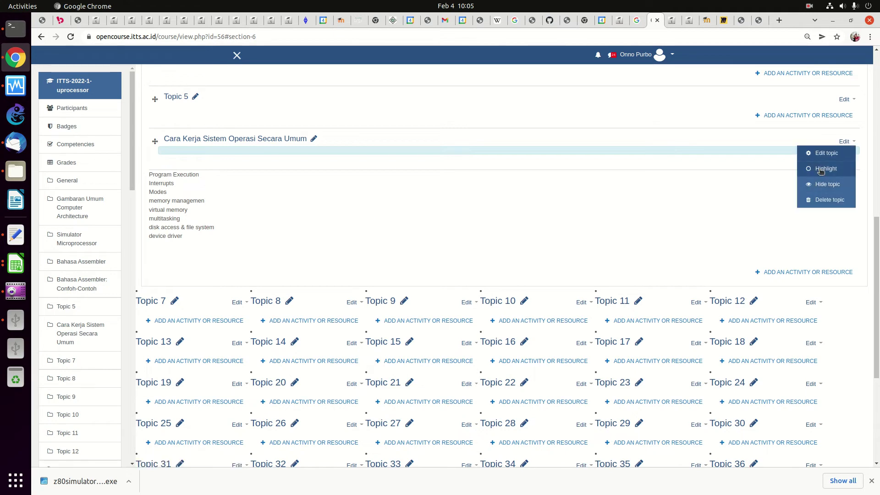
{"action": "left_click", "coordinate": [818, 202]}
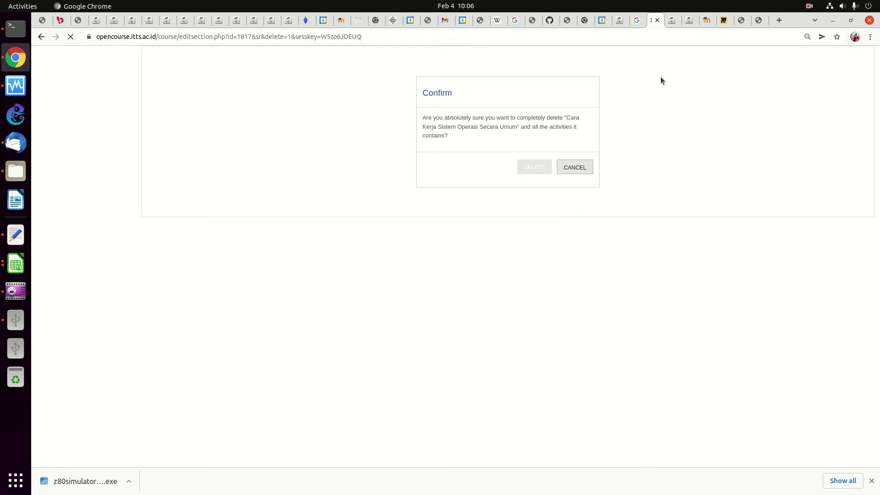
{"action": "left_click", "coordinate": [672, 20]}
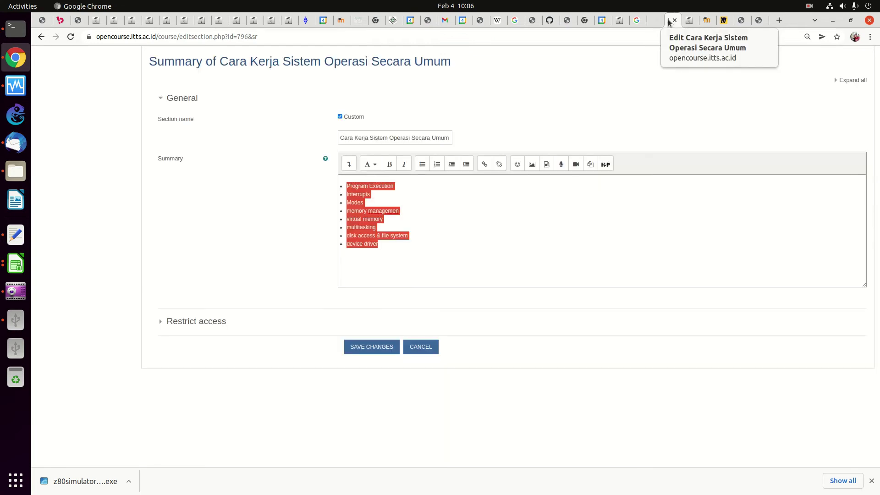
{"action": "left_click", "coordinate": [41, 36]}
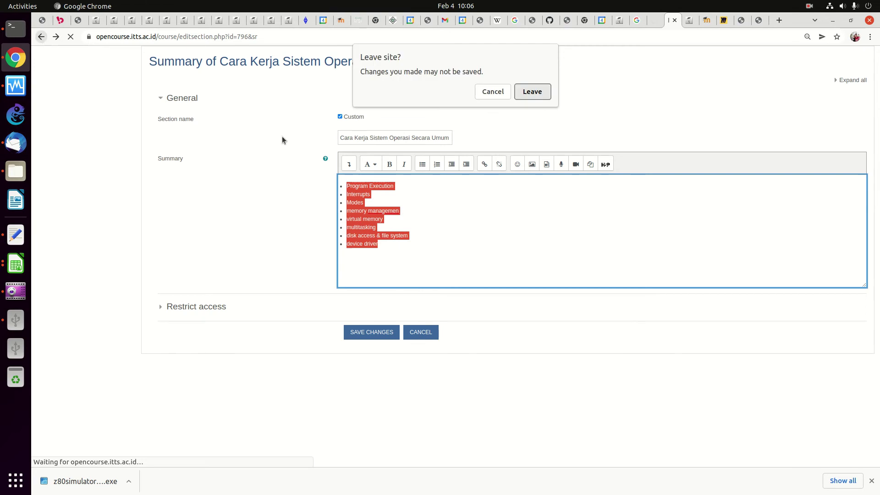
{"action": "left_click", "coordinate": [531, 92]}
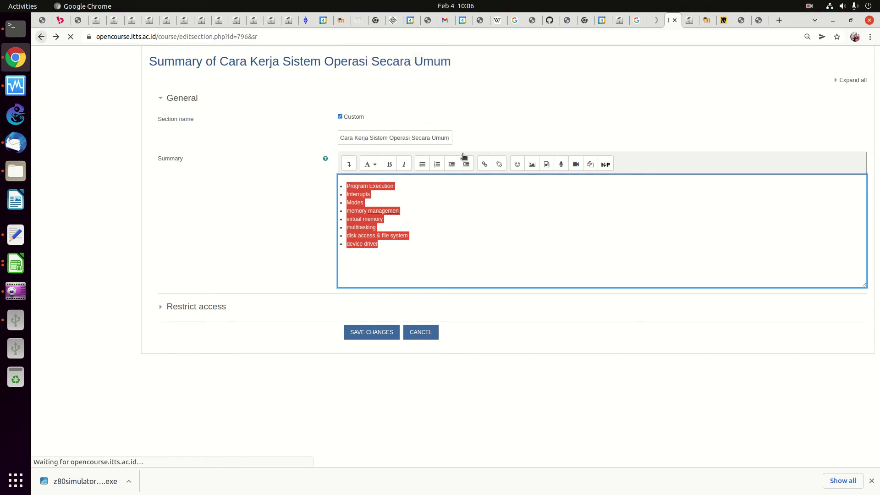
Copy the section title "Cara Kerja Sistem Operasi Secara Umum" from the Operating System course and use it to rename the microprocessor course's Topic 6.
{"action": "left_click", "coordinate": [654, 21]}
{"action": "scroll", "coordinate": [508, 111], "scroll_direction": "up", "scroll_amount": 4}
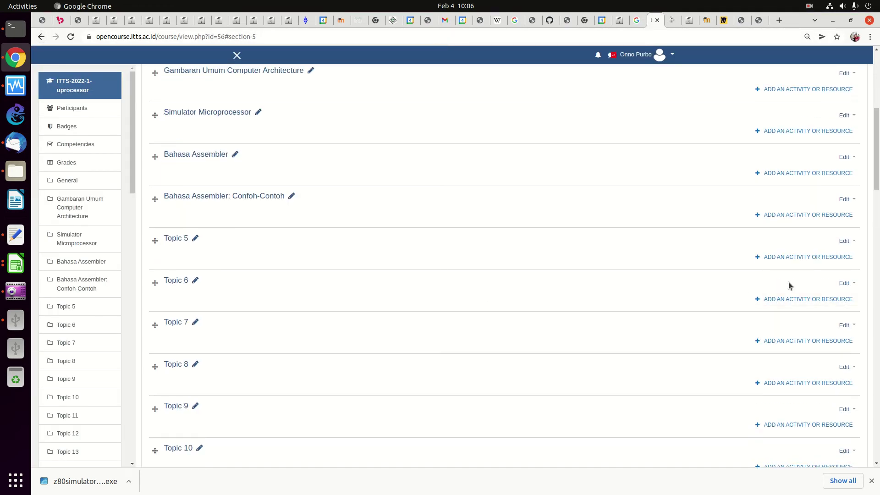
{"action": "left_click", "coordinate": [196, 281]}
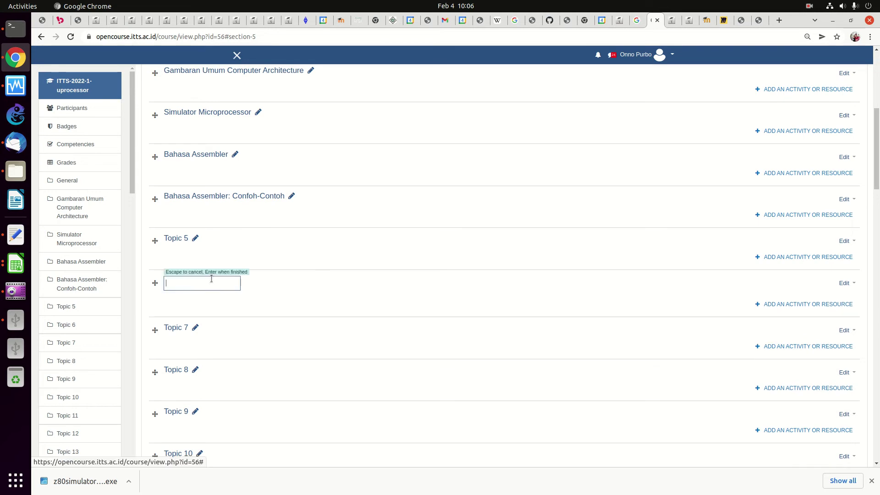
{"action": "left_click", "coordinate": [670, 23]}
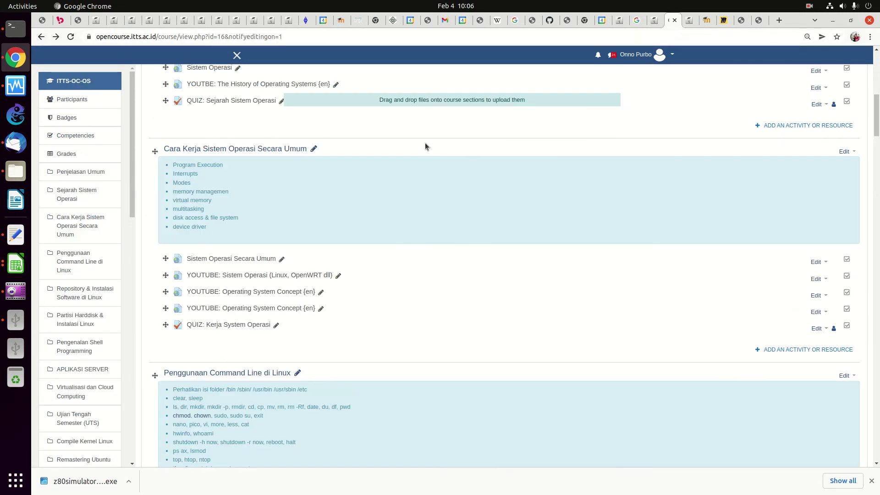
{"action": "left_click_drag", "start_coordinate": [307, 150], "coordinate": [164, 146]}
{"action": "right_click", "coordinate": [182, 149]}
{"action": "left_click", "coordinate": [206, 235]}
{"action": "left_click", "coordinate": [655, 23]}
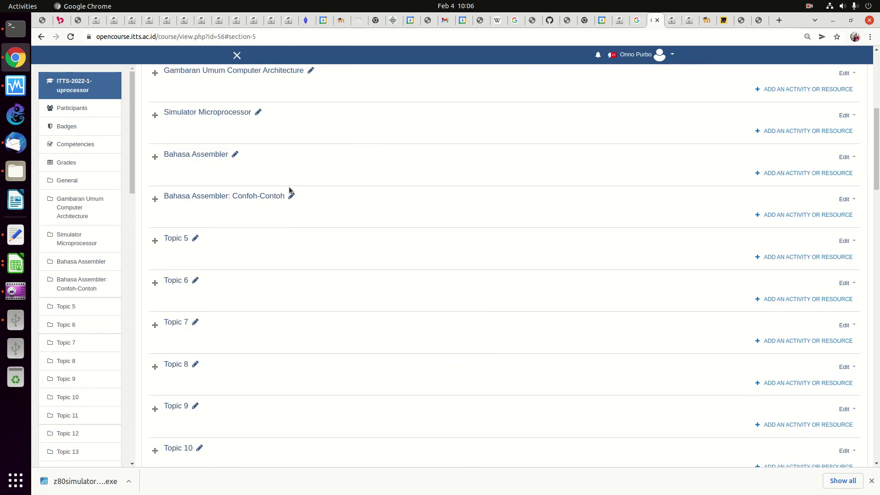
{"action": "left_click", "coordinate": [195, 281]}
{"action": "key", "text": "ctrl+v"}
{"action": "key", "text": "Return"}
Find the "Compile Kernel Linux" section in the Operating System course and copy its title.
{"action": "left_click", "coordinate": [671, 20]}
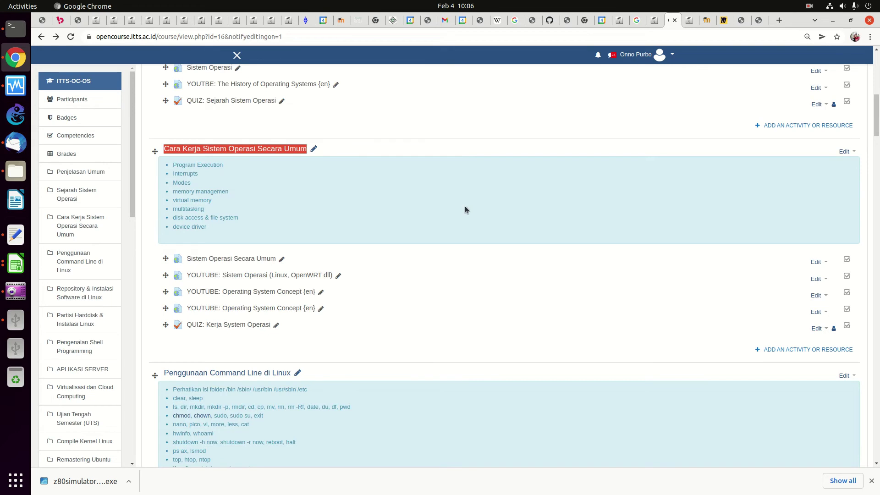
{"action": "scroll", "coordinate": [873, 147], "scroll_direction": "down", "scroll_amount": 5}
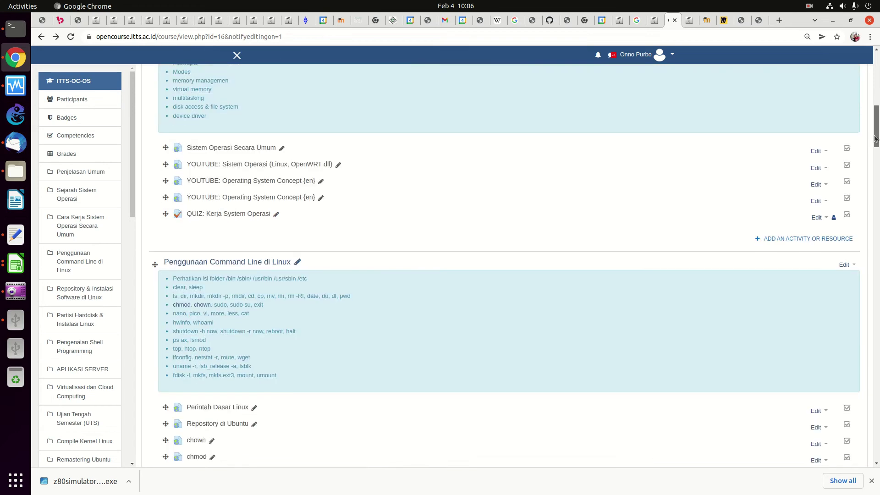
{"action": "scroll", "coordinate": [866, 156], "scroll_direction": "down", "scroll_amount": 3}
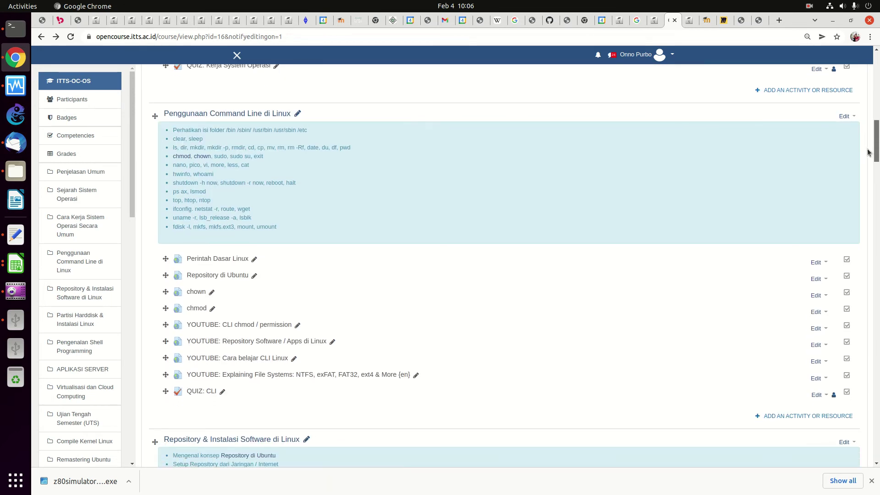
{"action": "scroll", "coordinate": [861, 165], "scroll_direction": "down", "scroll_amount": 7}
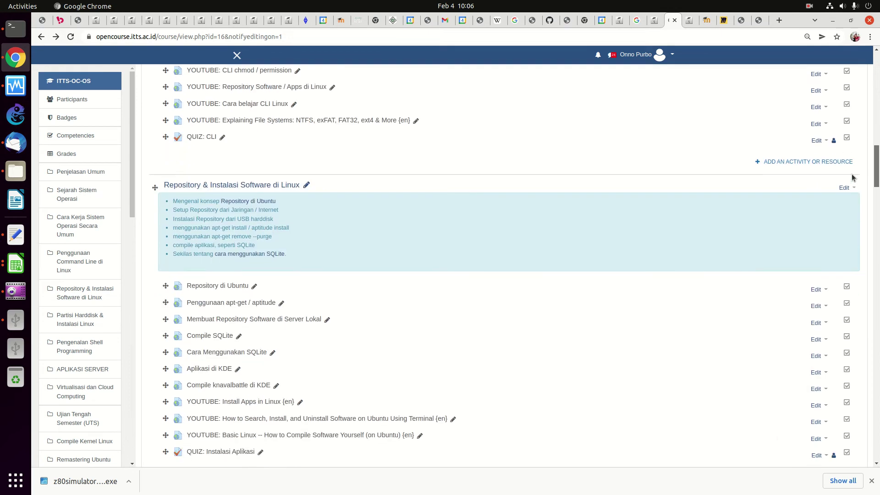
{"action": "scroll", "coordinate": [834, 211], "scroll_direction": "down", "scroll_amount": 8}
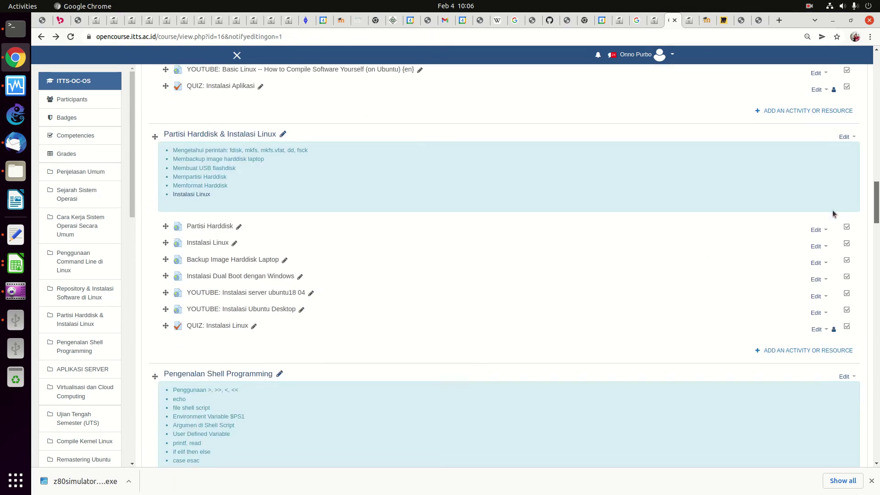
{"action": "scroll", "coordinate": [824, 231], "scroll_direction": "down", "scroll_amount": 5}
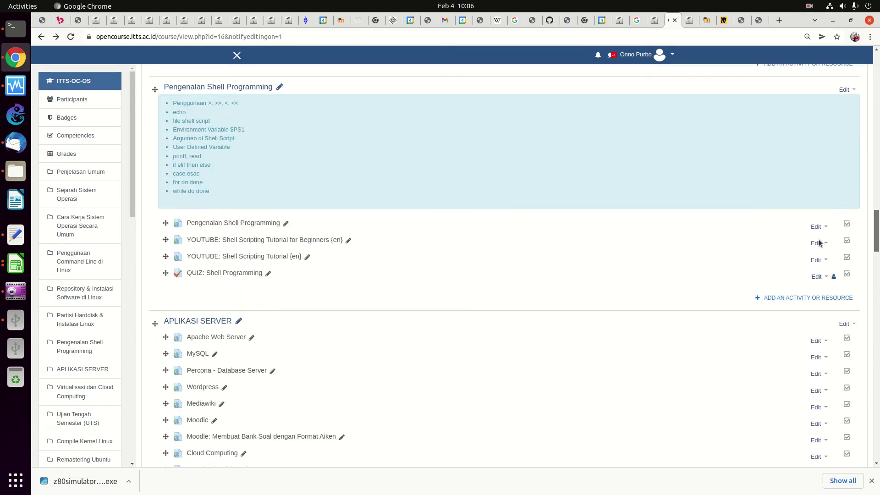
{"action": "scroll", "coordinate": [807, 266], "scroll_direction": "down", "scroll_amount": 7}
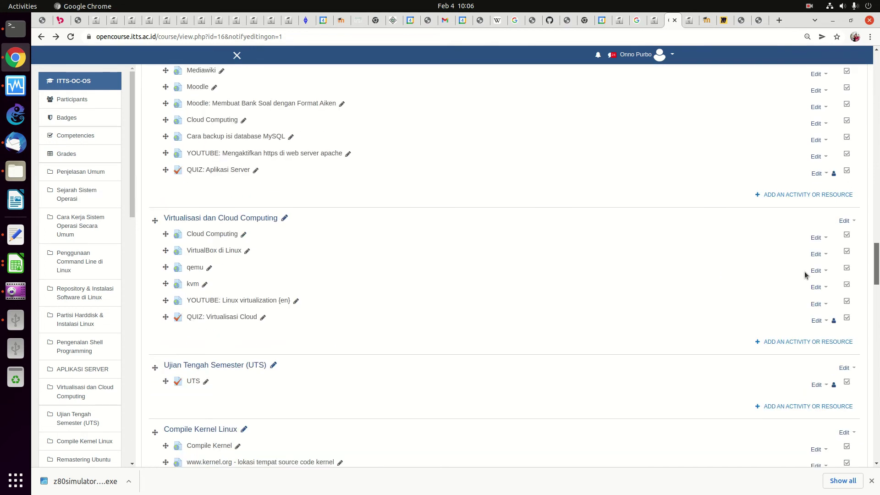
{"action": "scroll", "coordinate": [797, 288], "scroll_direction": "down", "scroll_amount": 3}
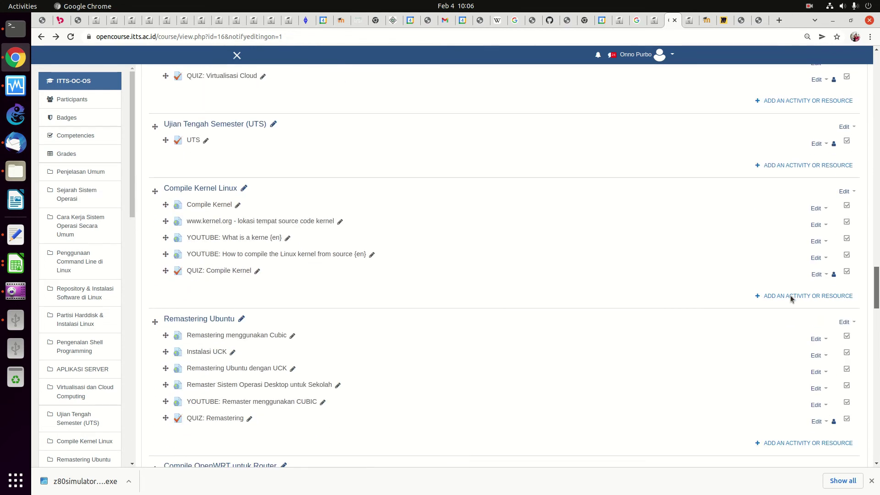
{"action": "left_click_drag", "start_coordinate": [238, 189], "coordinate": [175, 187]}
{"action": "right_click", "coordinate": [183, 184]}
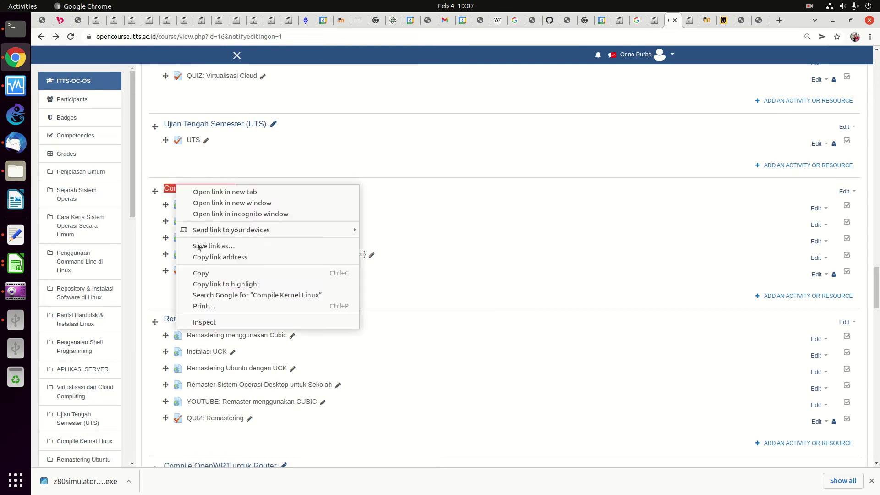
{"action": "left_click", "coordinate": [204, 274]}
Rename Topic 7 of the microprocessor course with the copied title "Compile Kernel Linux".
{"action": "left_click", "coordinate": [654, 24]}
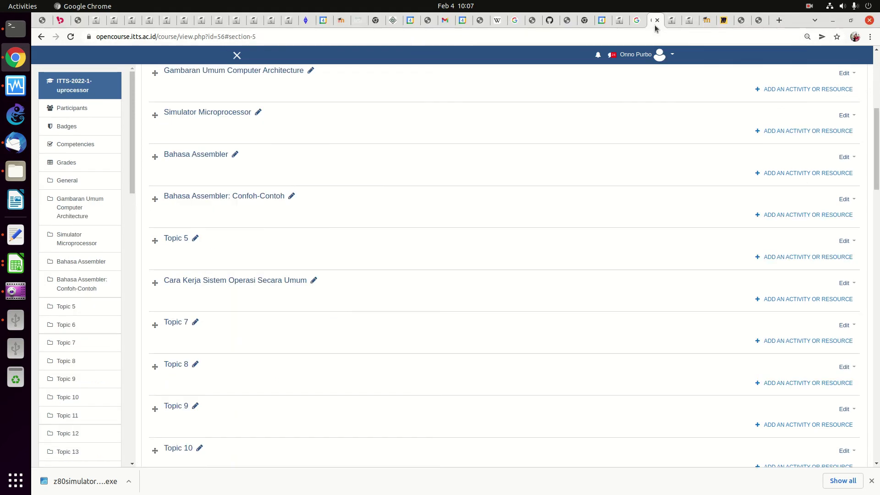
{"action": "left_click", "coordinate": [193, 323]}
{"action": "key", "text": "ctrl+v"}
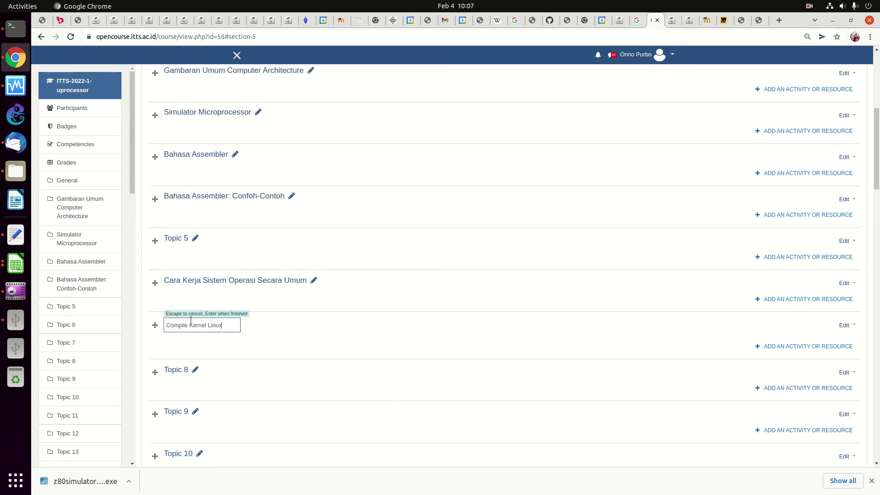
{"action": "key", "text": "Return"}
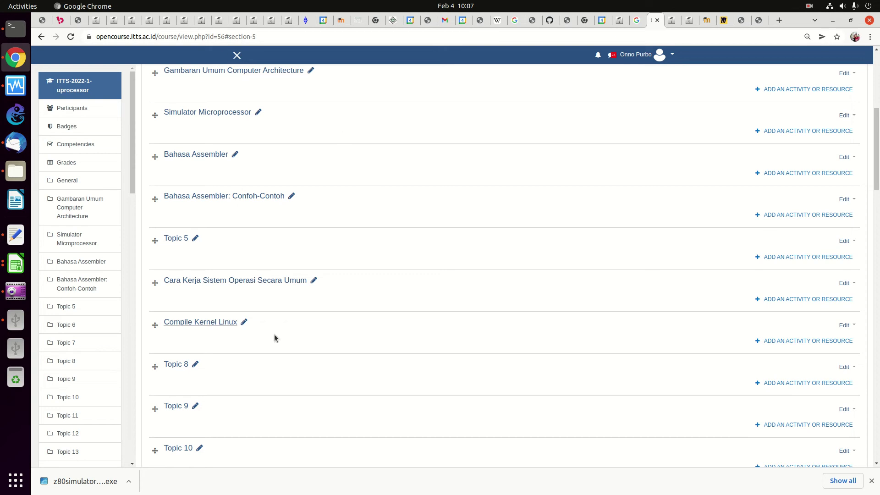
Copy the Operating System course's "Compile OpenWRT untuk Router" heading along with its "Edit" label and use it to rename the microprocessor course's Topic 8.
{"action": "left_click", "coordinate": [674, 20]}
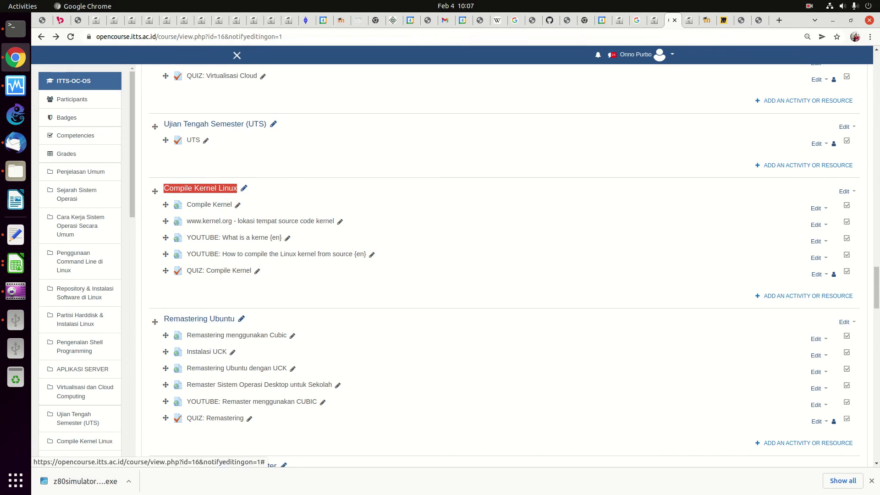
{"action": "scroll", "coordinate": [297, 164], "scroll_direction": "down", "scroll_amount": 7}
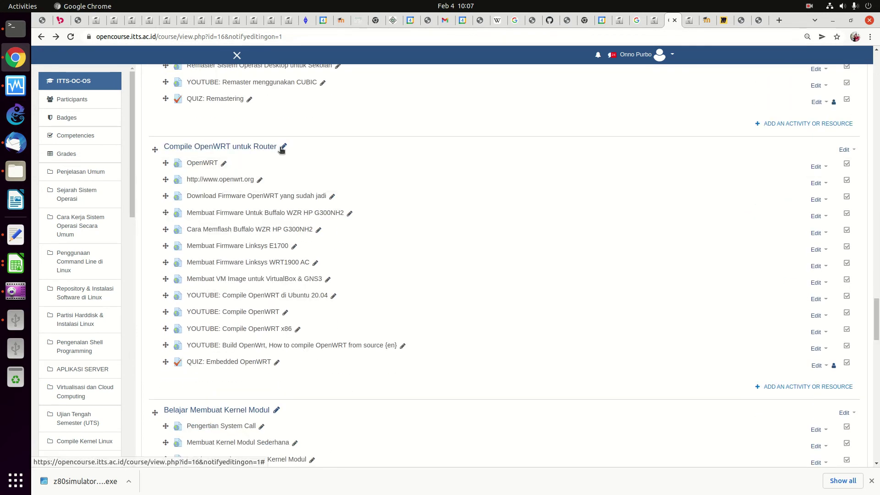
{"action": "left_click_drag", "start_coordinate": [277, 146], "coordinate": [158, 149]}
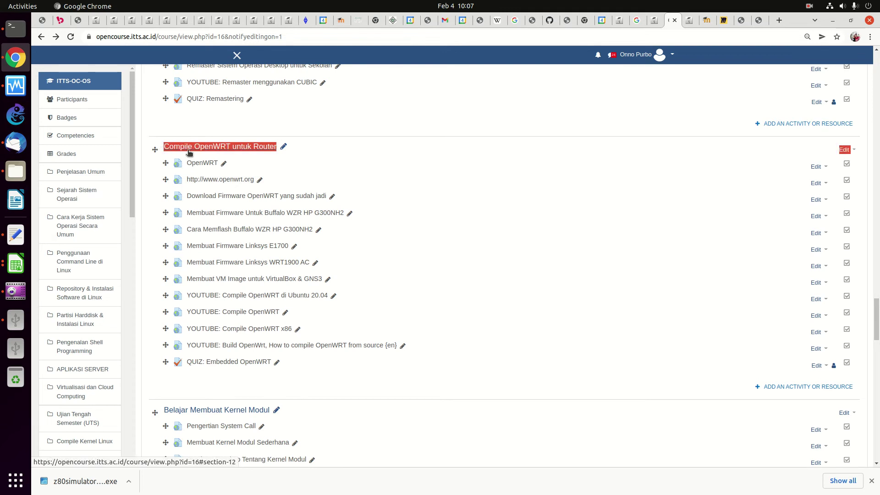
{"action": "right_click", "coordinate": [193, 150]}
{"action": "left_click", "coordinate": [227, 235]}
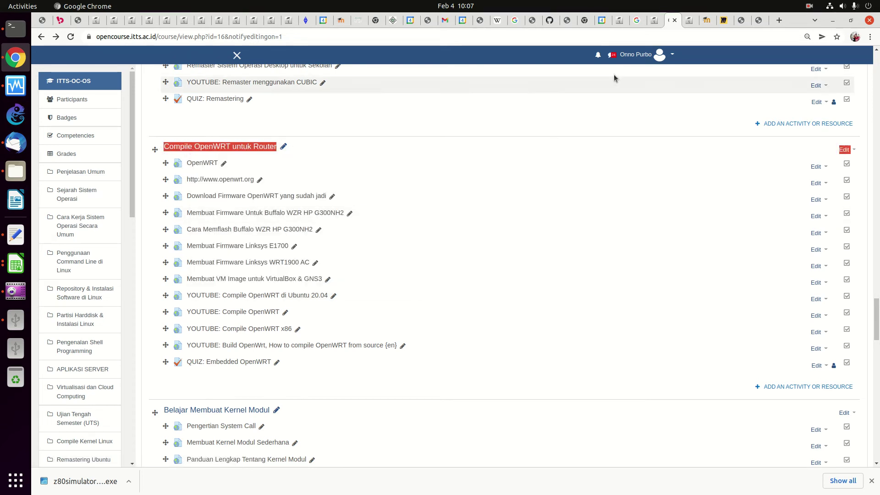
{"action": "left_click", "coordinate": [654, 21]}
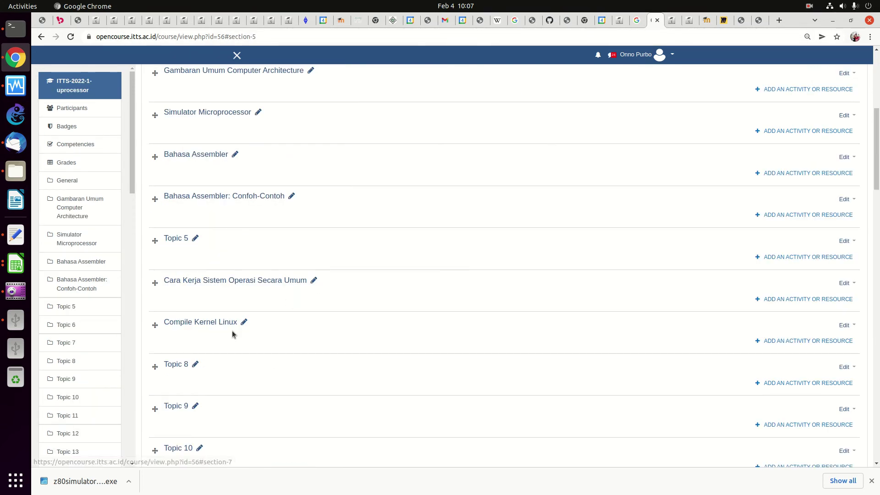
{"action": "left_click", "coordinate": [196, 366]}
{"action": "key", "text": "ctrl+v"}
{"action": "key", "text": "Return"}
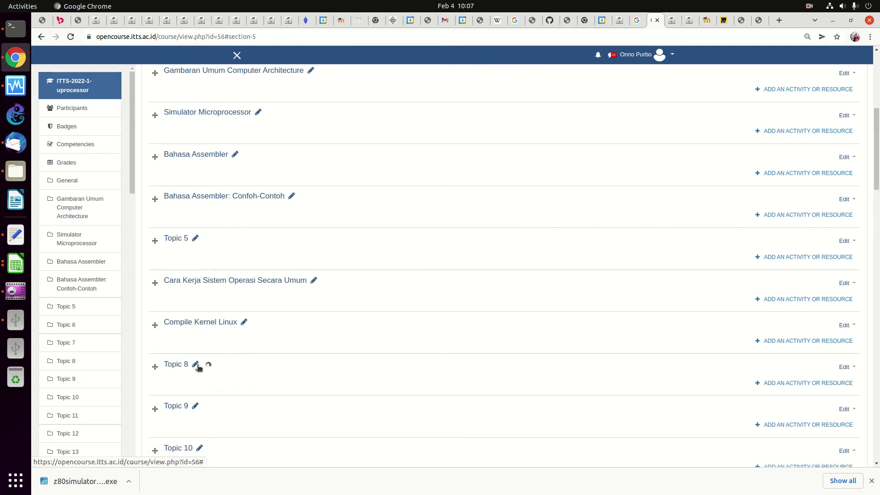
Copy the section title "Belajar Membuat Kernel Modul" from the Operating System course and use it to rename the microprocessor course's Topic 9.
{"action": "left_click", "coordinate": [675, 19]}
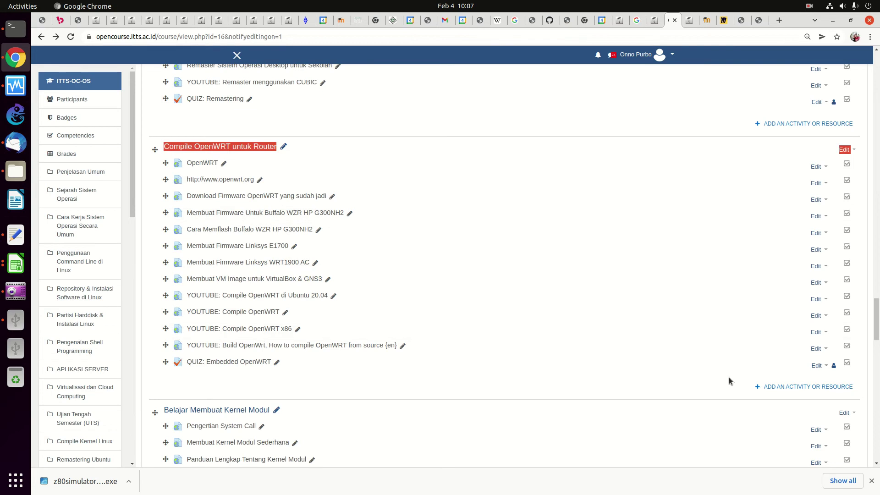
{"action": "left_click_drag", "start_coordinate": [875, 294], "coordinate": [874, 336]}
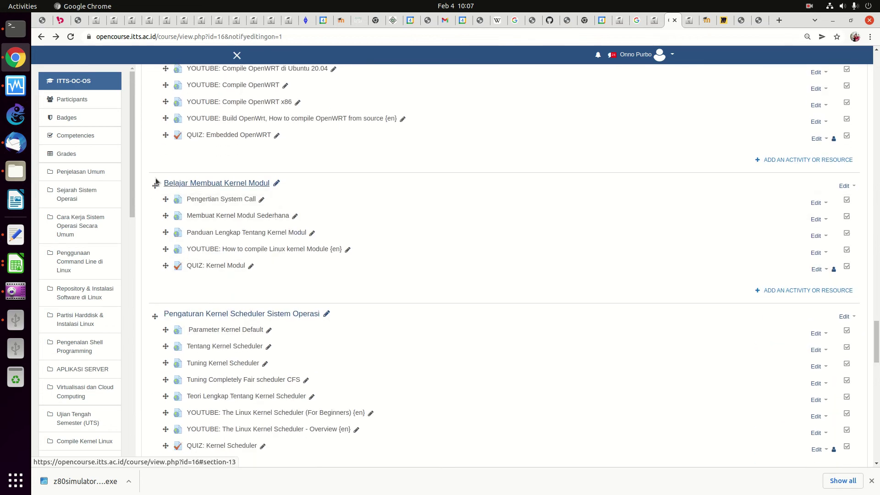
{"action": "left_click_drag", "start_coordinate": [161, 183], "coordinate": [274, 186]}
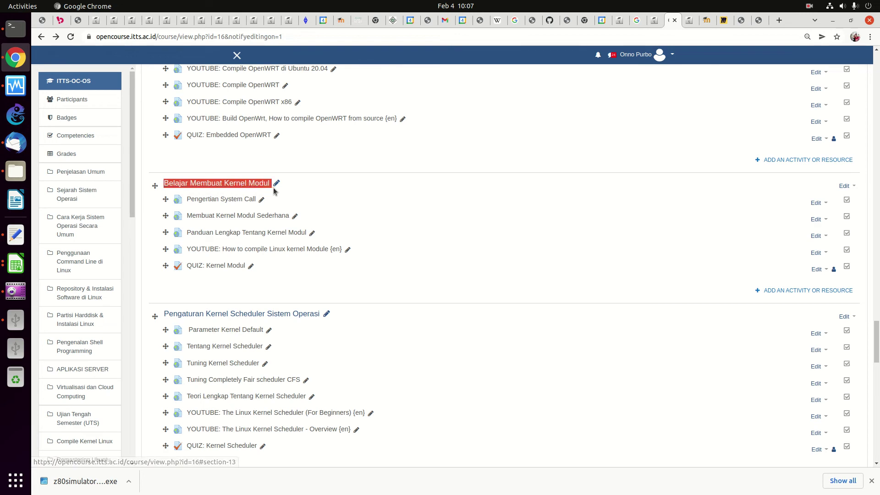
{"action": "right_click", "coordinate": [255, 181]}
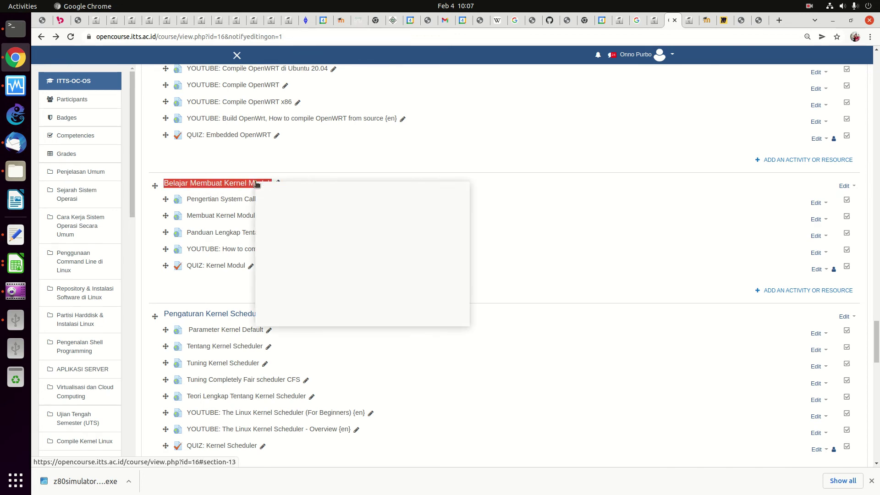
{"action": "left_click", "coordinate": [283, 271]}
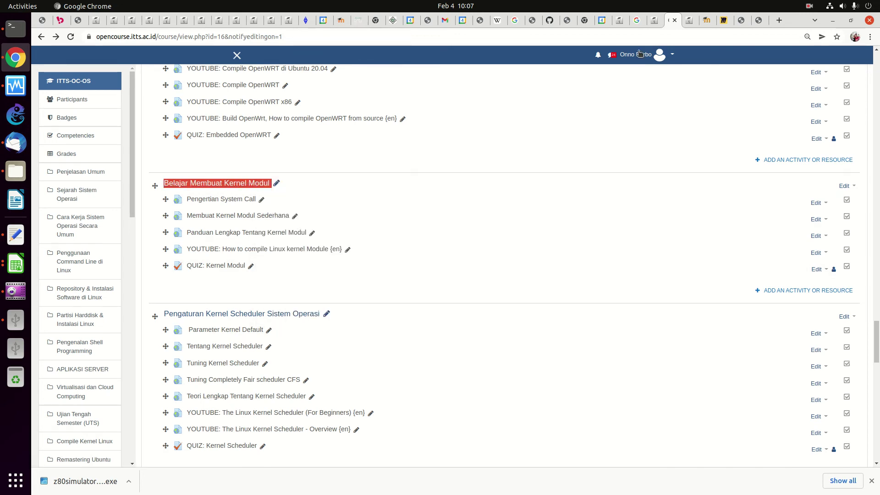
{"action": "left_click", "coordinate": [654, 20]}
{"action": "left_click", "coordinate": [197, 406]}
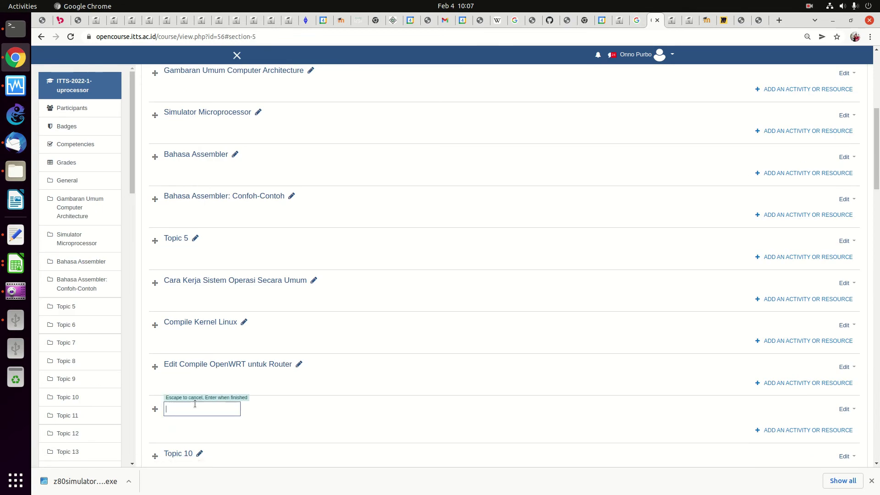
{"action": "key", "text": "ctrl+v"}
{"action": "key", "text": "Return"}
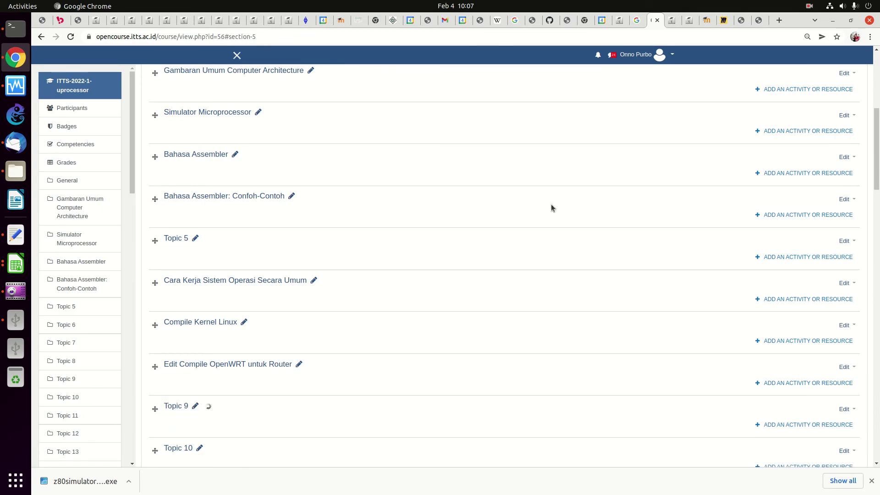
Copy the section title "Pengaturan Kernel Scheduler Sistem Operasi" from the Operating System course and use it to rename the microprocessor course's Topic 10.
{"action": "left_click", "coordinate": [669, 20]}
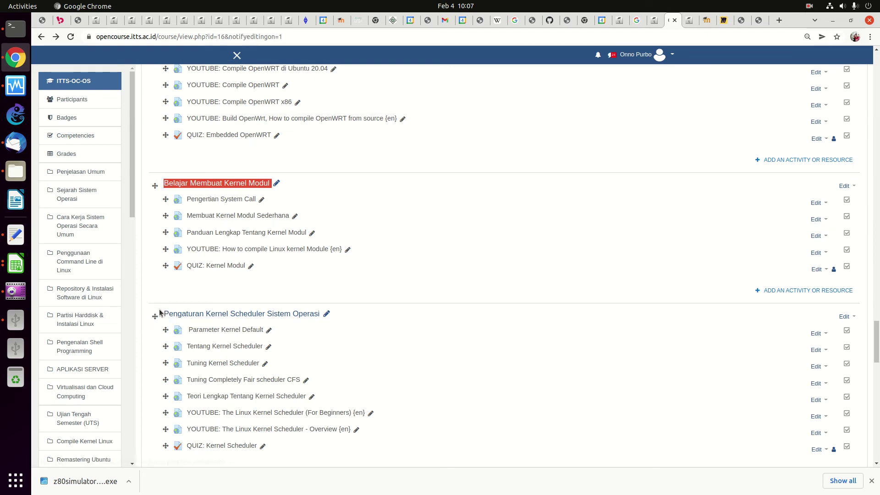
{"action": "left_click_drag", "start_coordinate": [162, 314], "coordinate": [318, 313]}
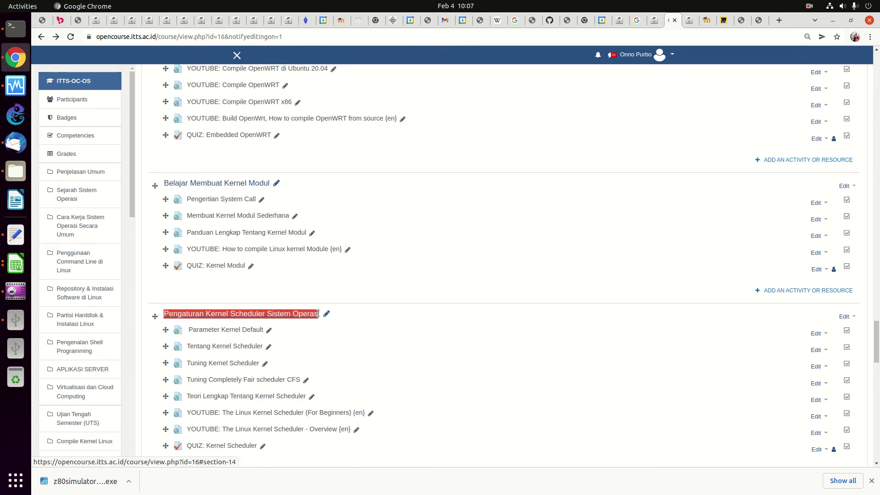
{"action": "right_click", "coordinate": [304, 313]}
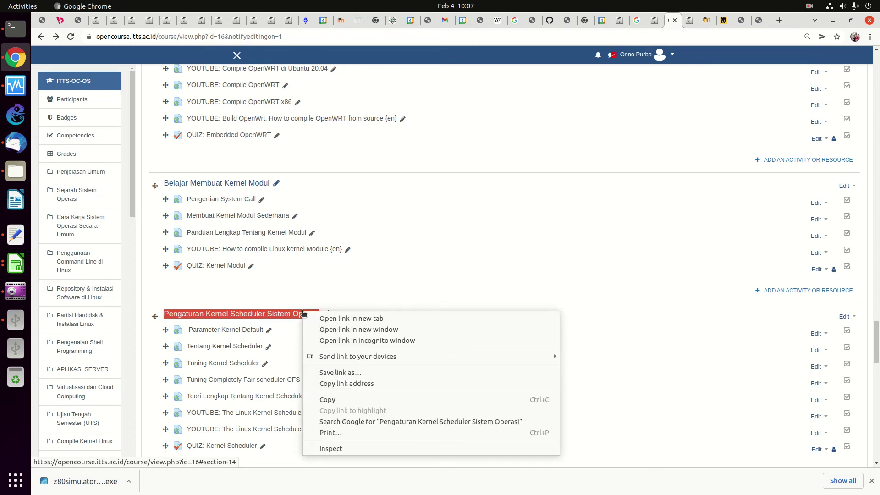
{"action": "left_click", "coordinate": [338, 397]}
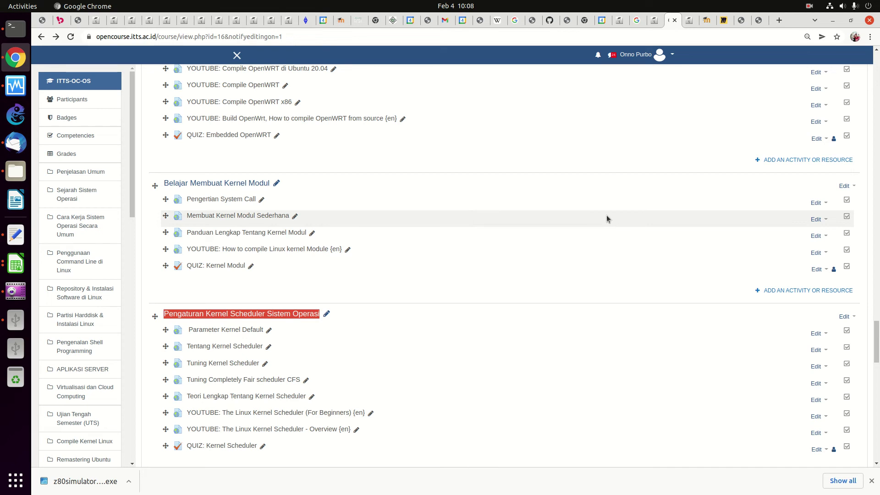
{"action": "left_click", "coordinate": [655, 22]}
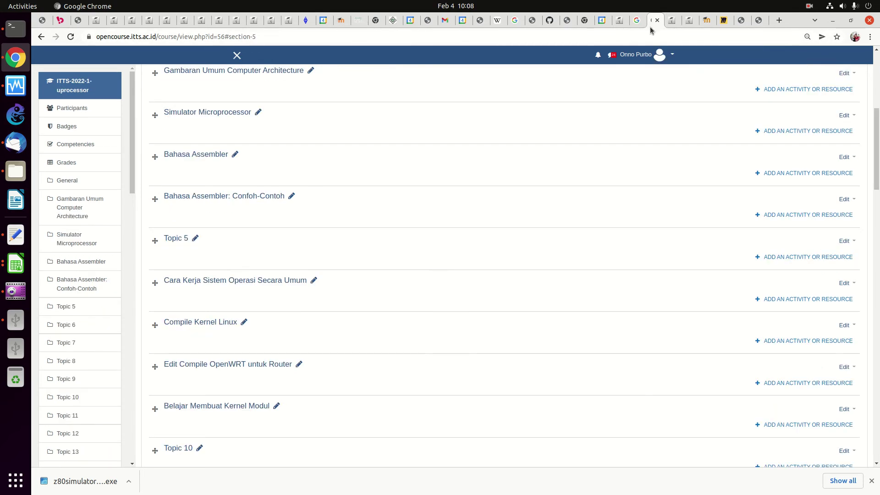
{"action": "left_click", "coordinate": [199, 449]}
{"action": "key", "text": "ctrl+v"}
{"action": "key", "text": "Return"}
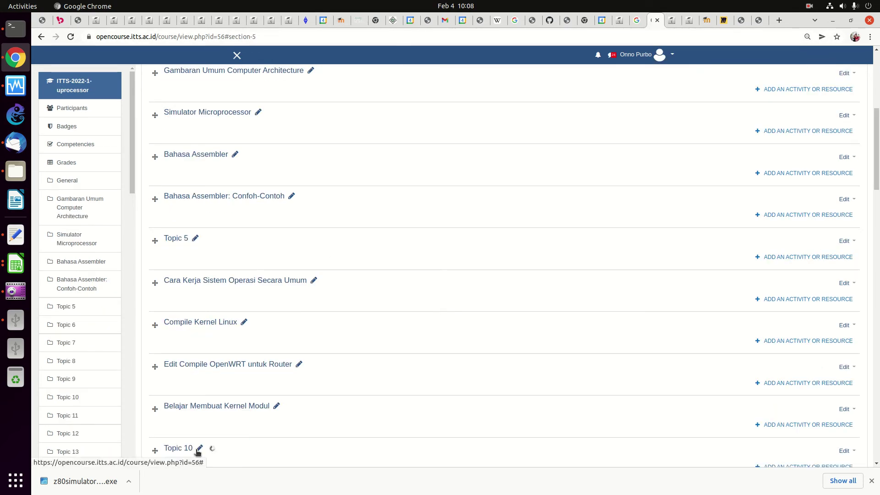
Copy the section title "Pengaturan I/O & Memory Scheduler Sistem Operasi" from the Operating System course and use it to rename the microprocessor course's Topic 11.
{"action": "left_click", "coordinate": [678, 23]}
{"action": "scroll", "coordinate": [157, 189], "scroll_direction": "down", "scroll_amount": 7}
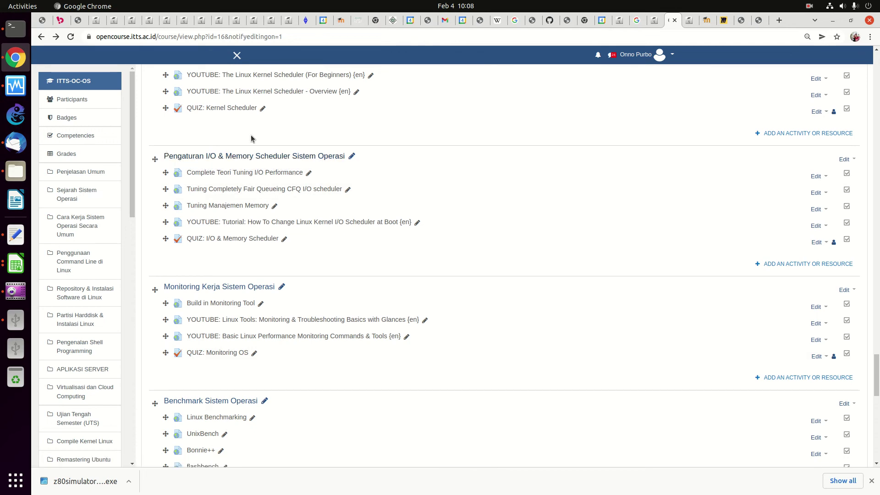
{"action": "left_click_drag", "start_coordinate": [162, 156], "coordinate": [238, 157]}
{"action": "triple_click", "coordinate": [323, 157]}
{"action": "right_click", "coordinate": [323, 157]}
{"action": "left_click", "coordinate": [352, 245]}
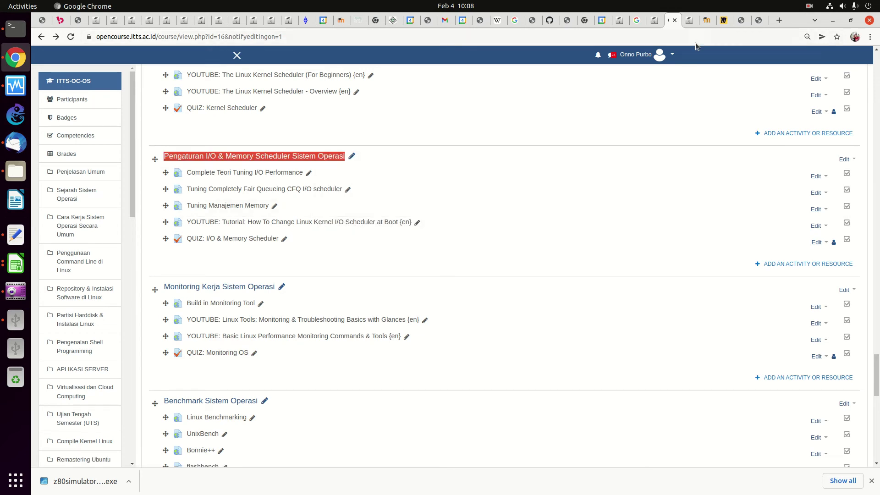
{"action": "left_click", "coordinate": [655, 20]}
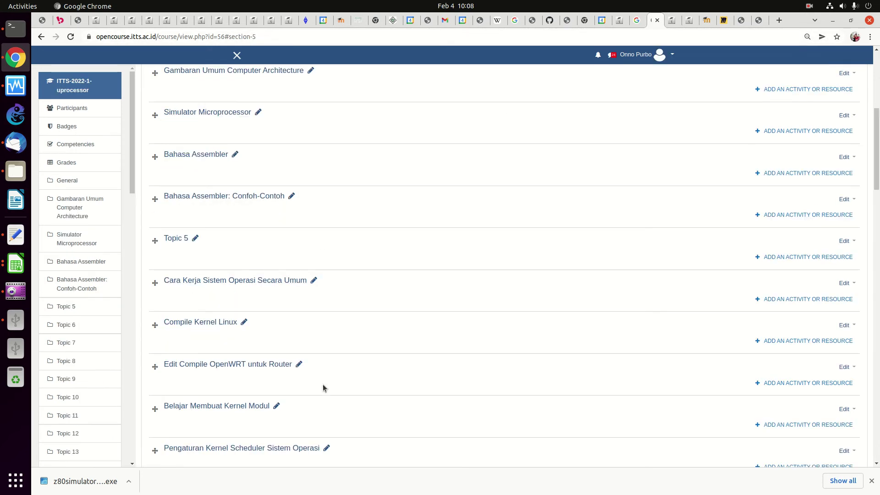
{"action": "scroll", "coordinate": [878, 182], "scroll_direction": "down", "scroll_amount": 4}
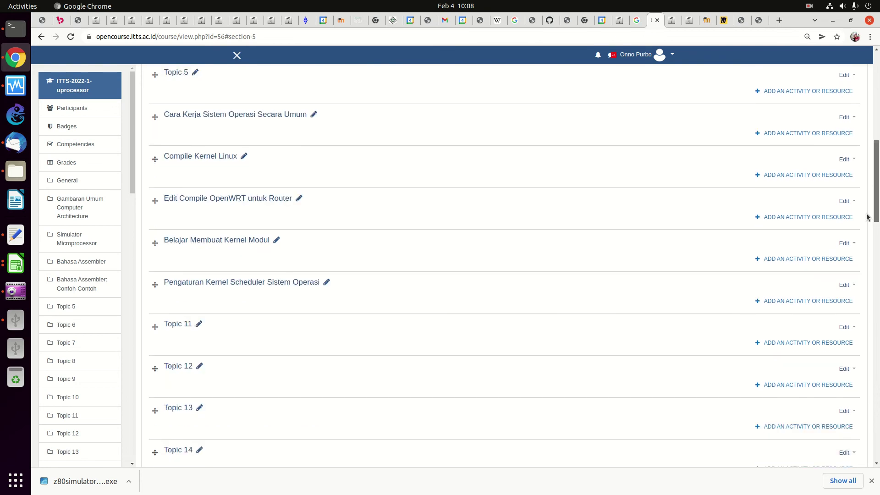
{"action": "left_click", "coordinate": [198, 309]}
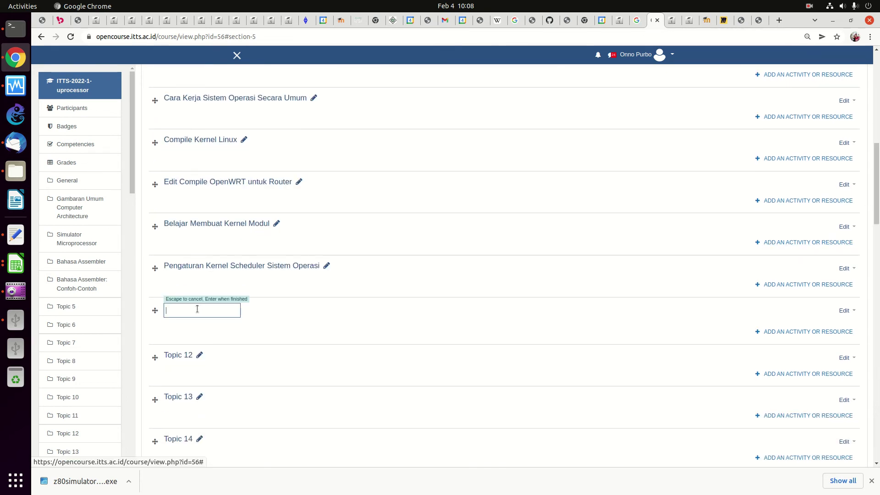
{"action": "key", "text": "ctrl+v"}
{"action": "key", "text": "Return"}
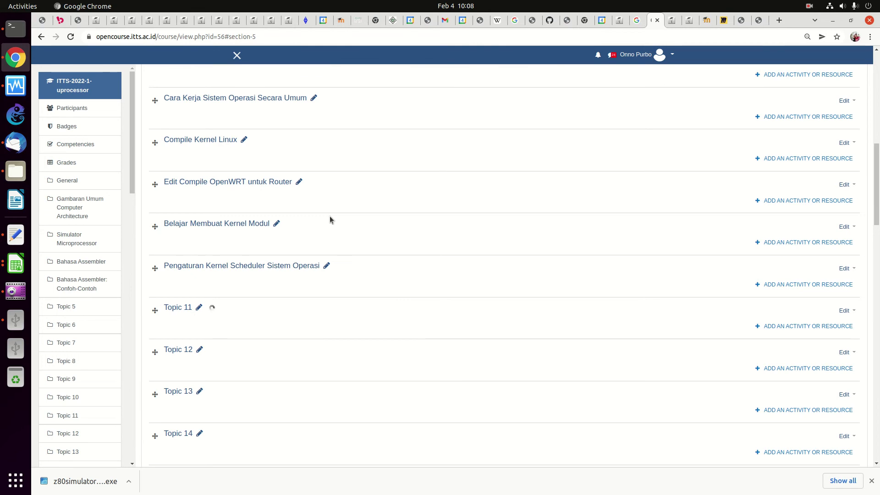
Copy the section title "Monitoring Kerja Sistem Operasi" from the Operating System course and use it to rename the microprocessor course's Topic 12.
{"action": "left_click", "coordinate": [678, 26]}
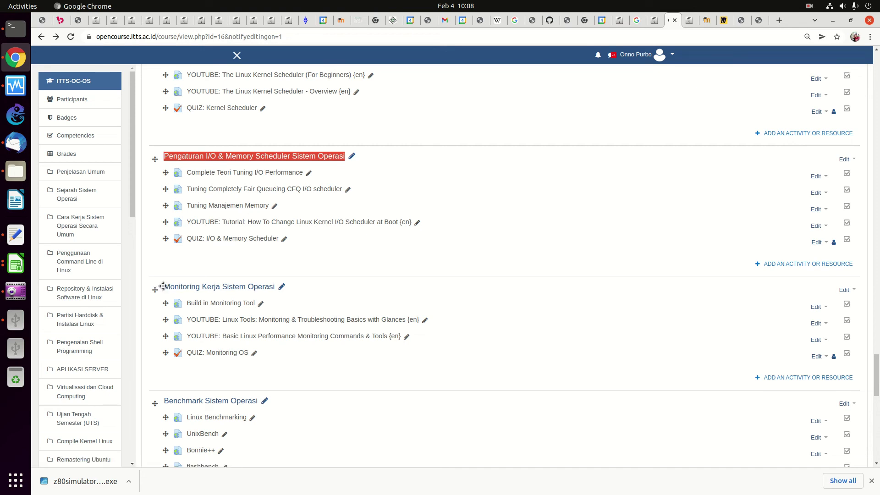
{"action": "left_click_drag", "start_coordinate": [161, 287], "coordinate": [276, 286]}
{"action": "right_click", "coordinate": [266, 287]}
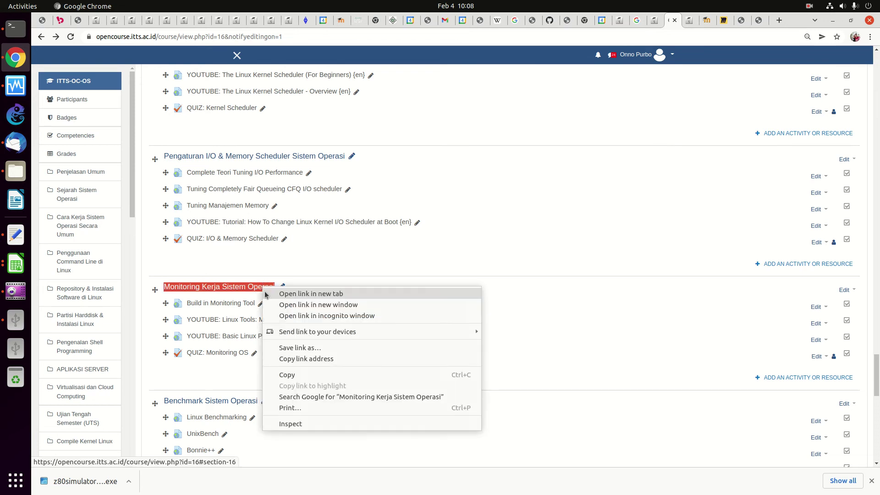
{"action": "left_click", "coordinate": [285, 373]}
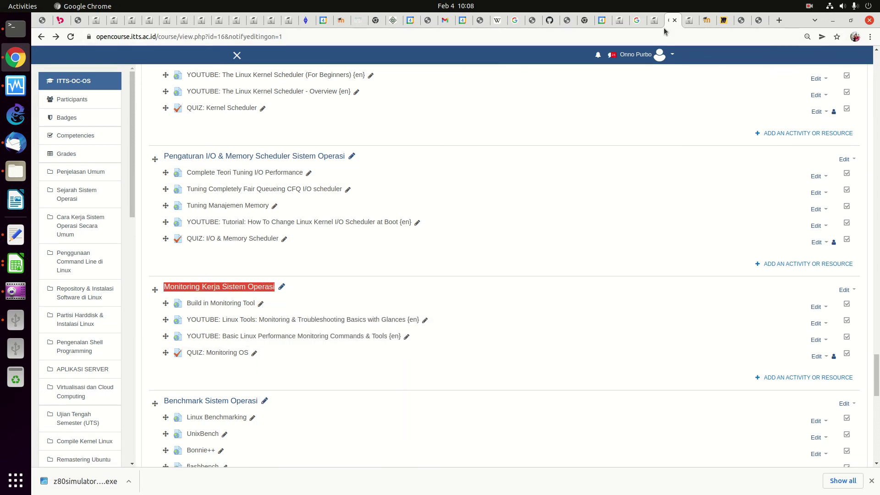
{"action": "left_click", "coordinate": [648, 23]}
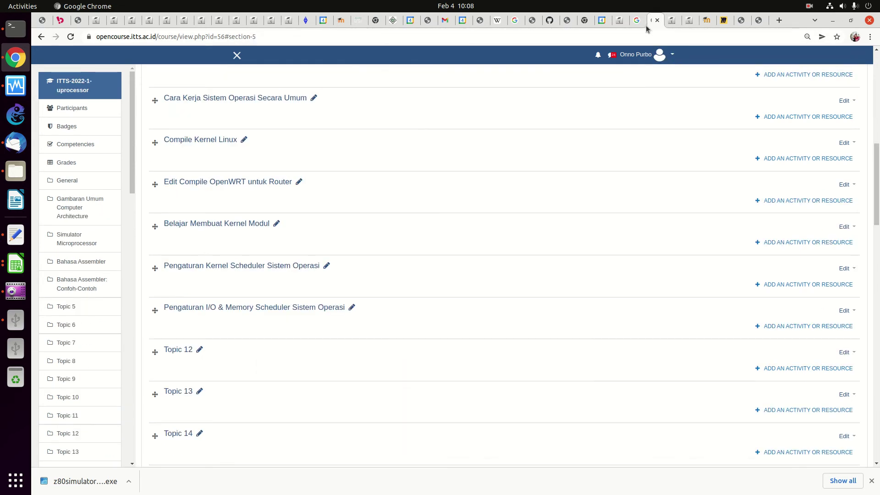
{"action": "left_click", "coordinate": [199, 349]}
{"action": "key", "text": "ctrl+v"}
{"action": "key", "text": "Return"}
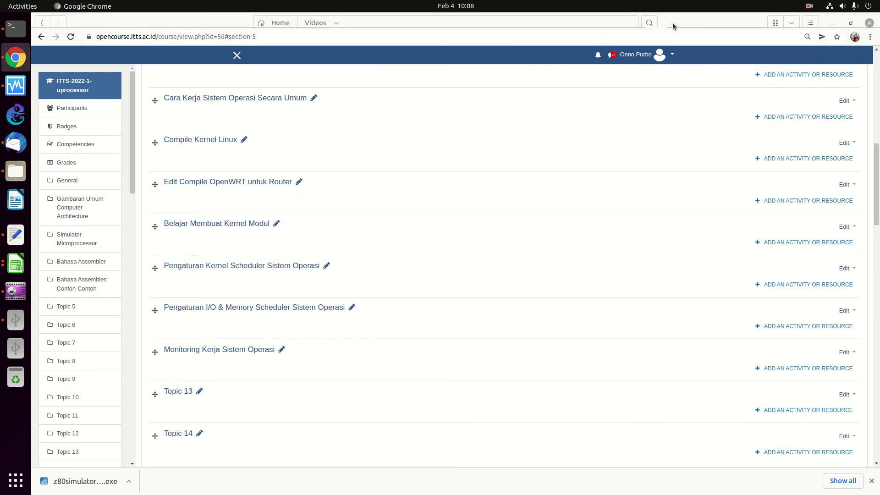
Copy the section title "Benchmark Sistem Operasi" from the Operating System course and use it to rename the microprocessor course's Topic 13.
{"action": "left_click", "coordinate": [672, 21]}
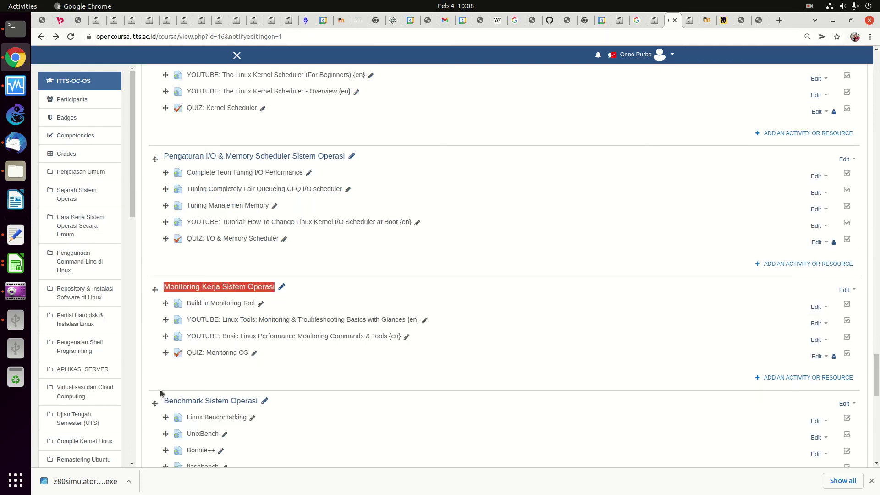
{"action": "left_click_drag", "start_coordinate": [162, 402], "coordinate": [256, 399]}
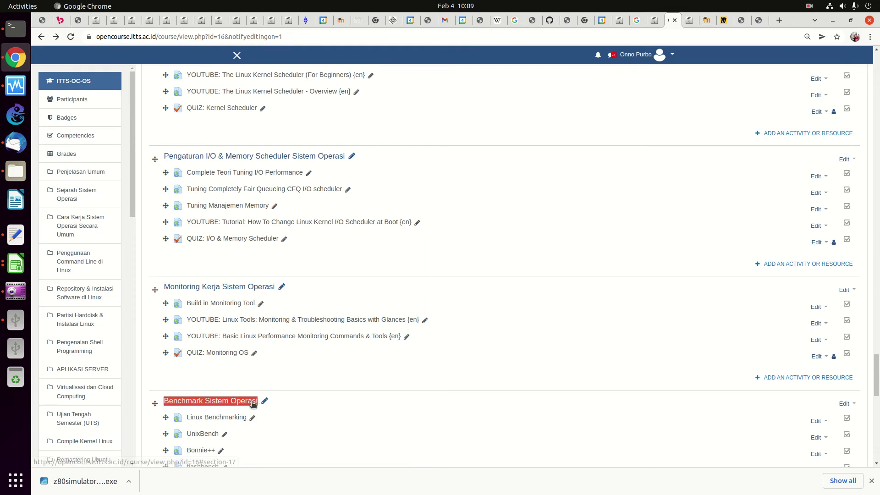
{"action": "right_click", "coordinate": [258, 400]}
{"action": "left_click", "coordinate": [281, 352]}
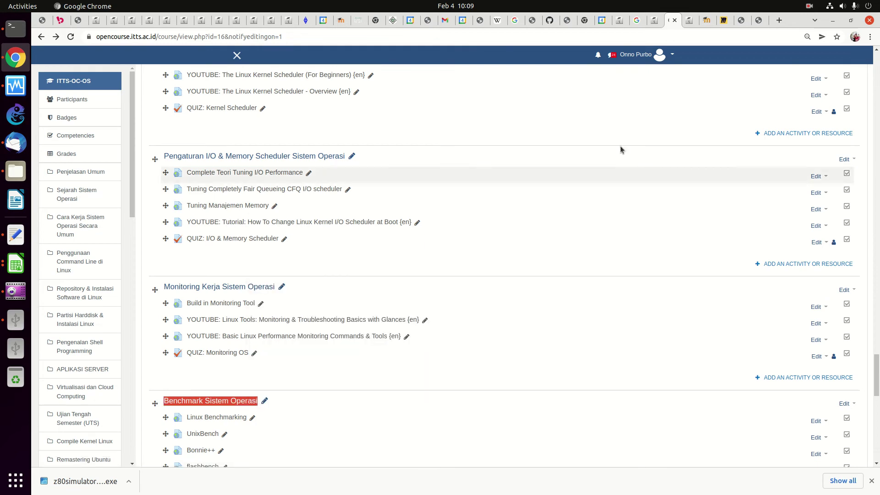
{"action": "left_click", "coordinate": [654, 21]}
{"action": "left_click", "coordinate": [198, 394]}
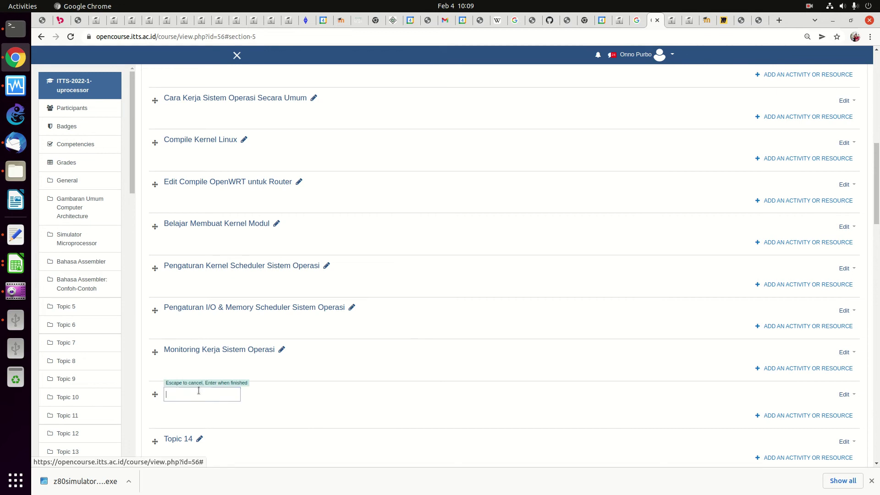
{"action": "key", "text": "ctrl+v"}
{"action": "key", "text": "Return"}
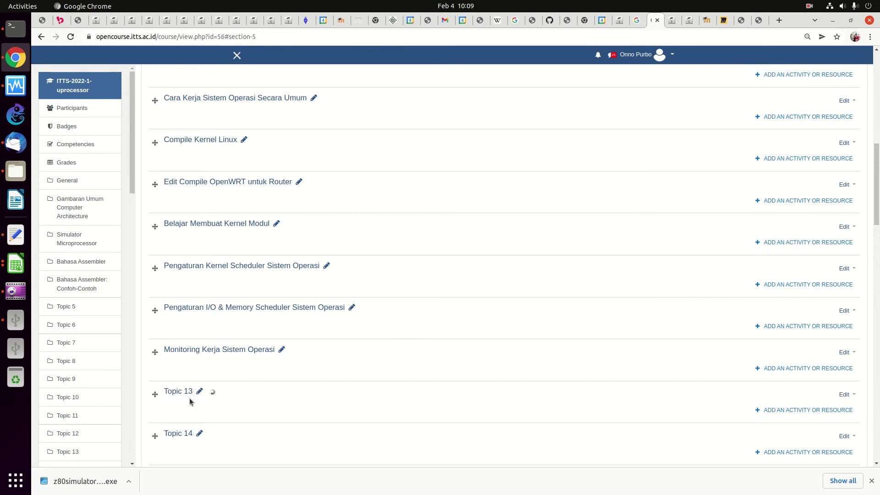
Copy the section title "Mempersiapkan Arduino" from the ITTS-OC-IoT course and close the Operating System course page.
{"action": "left_click", "coordinate": [673, 20]}
{"action": "left_click_drag", "start_coordinate": [876, 388], "coordinate": [872, 428]}
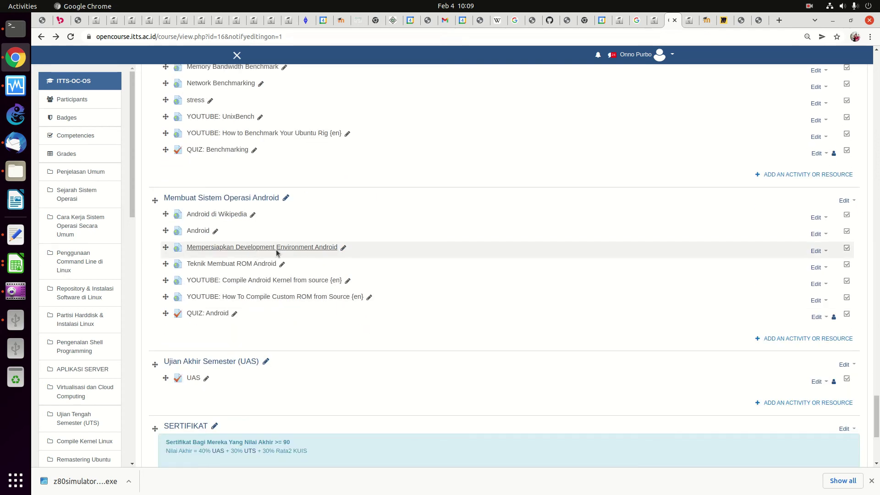
{"action": "left_click", "coordinate": [689, 20]}
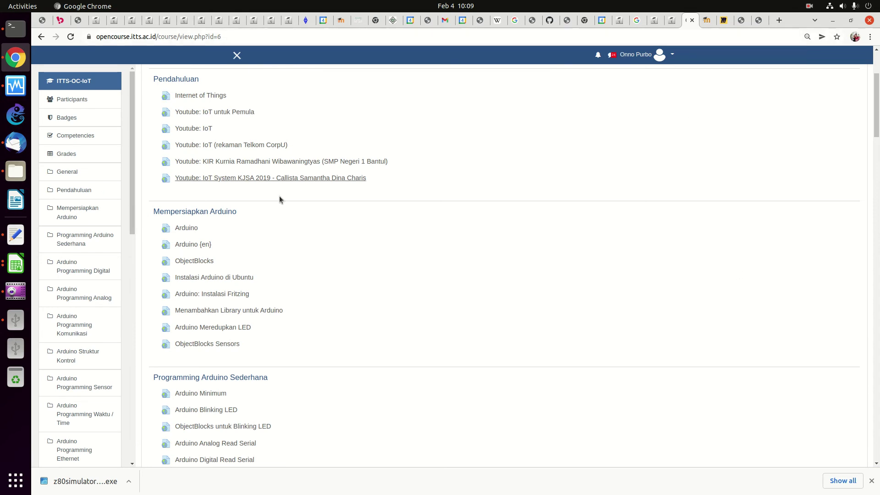
{"action": "left_click_drag", "start_coordinate": [241, 214], "coordinate": [141, 214]}
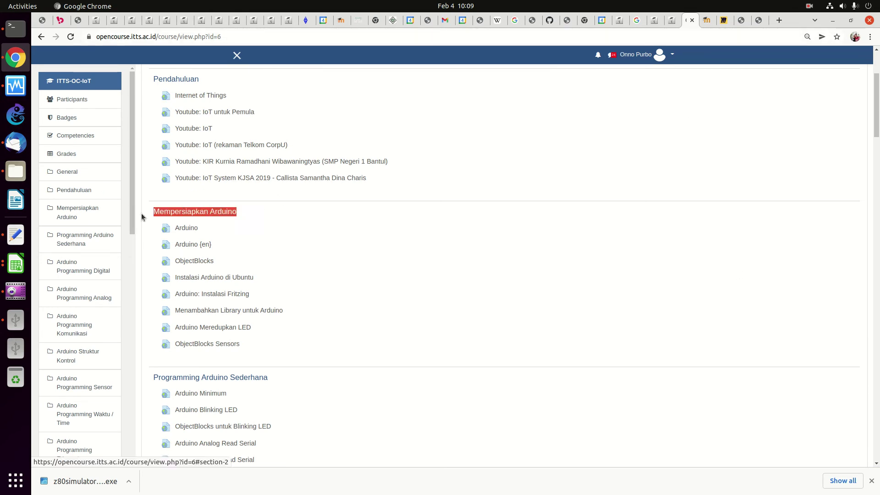
{"action": "right_click", "coordinate": [163, 212]}
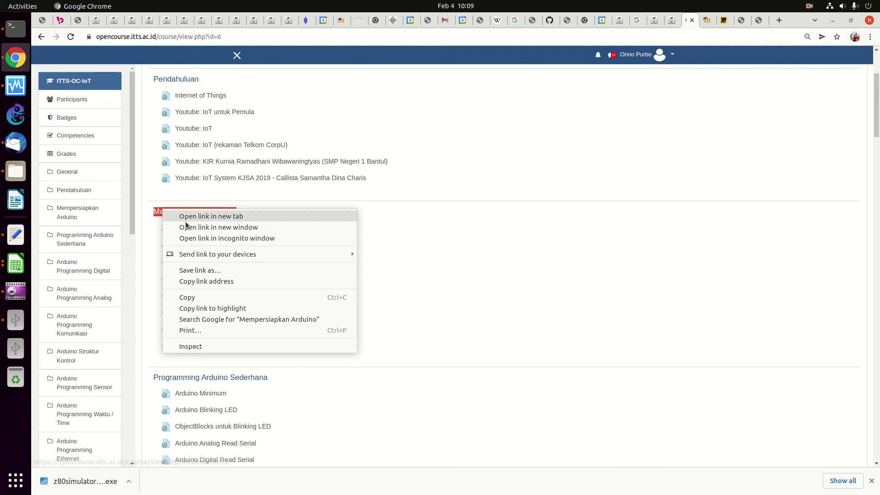
{"action": "left_click", "coordinate": [203, 296]}
{"action": "left_click", "coordinate": [671, 20]}
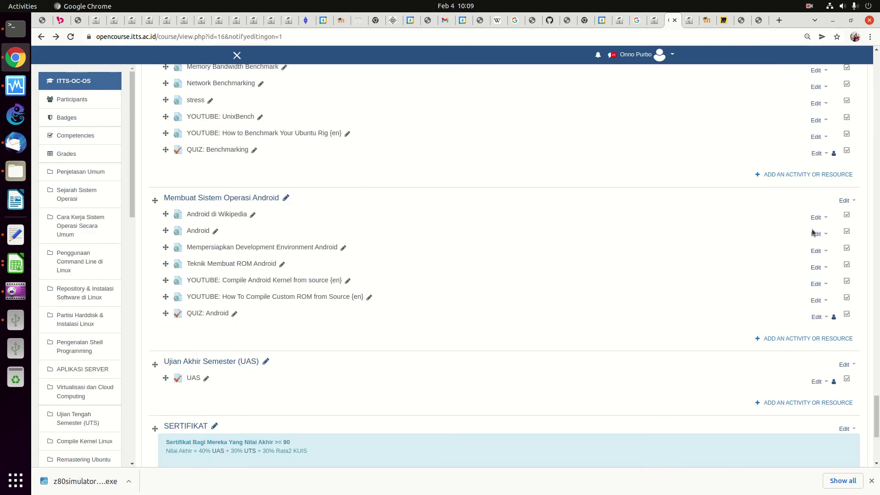
{"action": "left_click", "coordinate": [680, 25]}
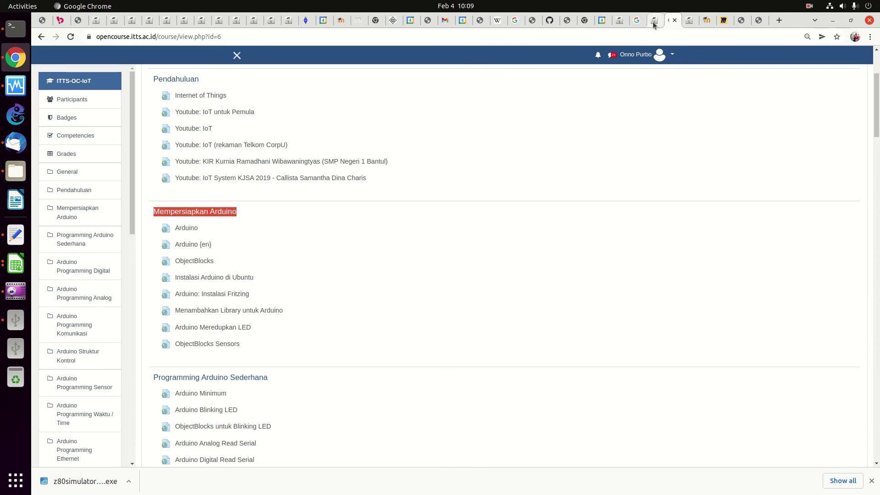
Rename Topic 15 of the microprocessor course as "ARDUINO: Mempersiapkan Arduino", adding the prefix to the copied title.
{"action": "left_click", "coordinate": [652, 21]}
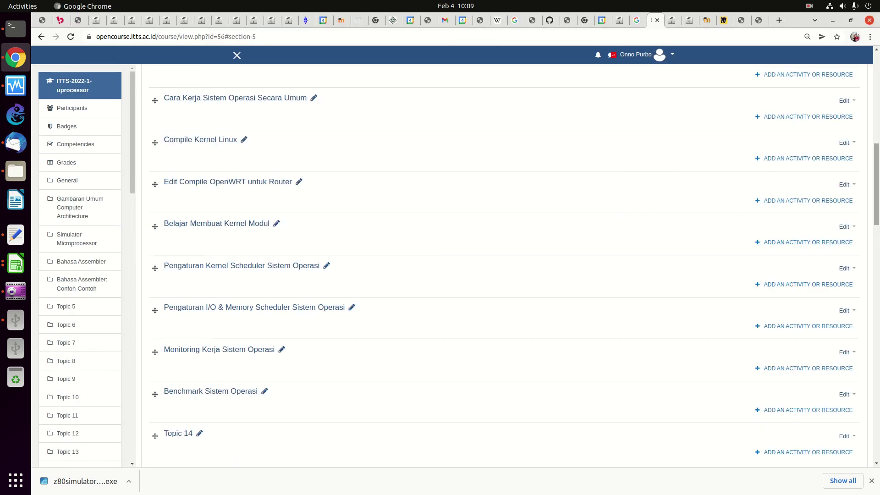
{"action": "scroll", "coordinate": [852, 284], "scroll_direction": "down", "scroll_amount": 5}
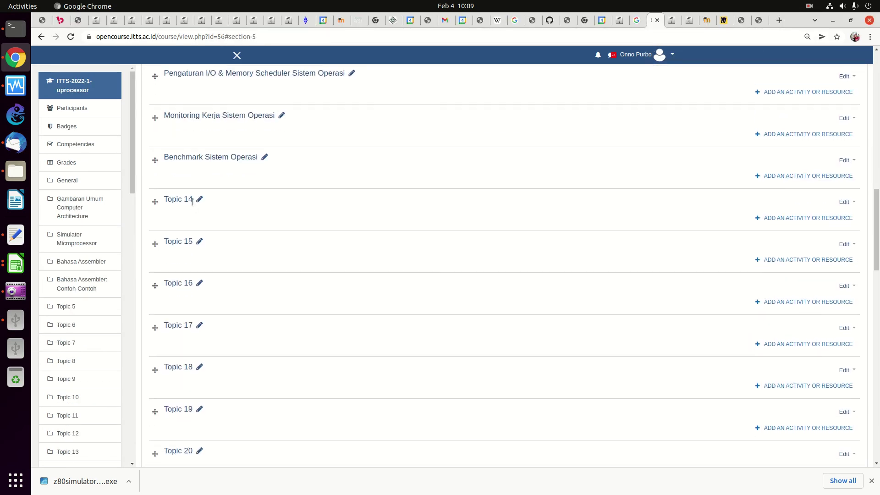
{"action": "left_click", "coordinate": [200, 243]}
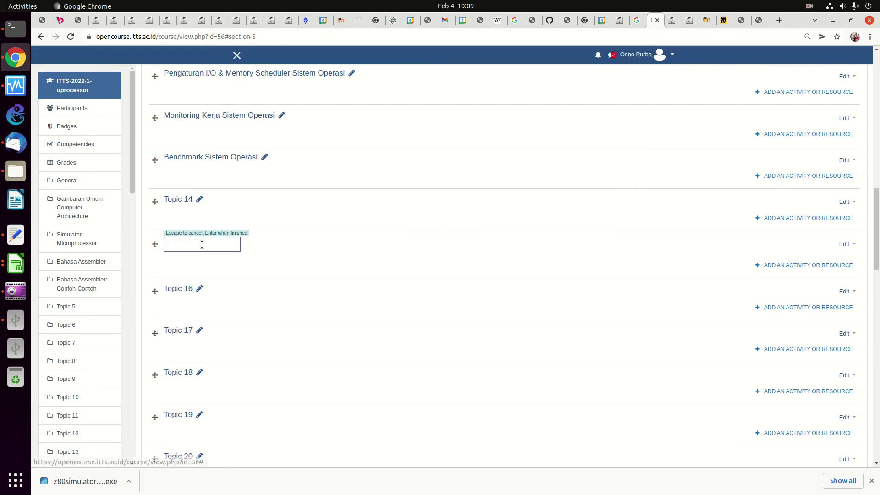
{"action": "key", "text": "ctrl+v"}
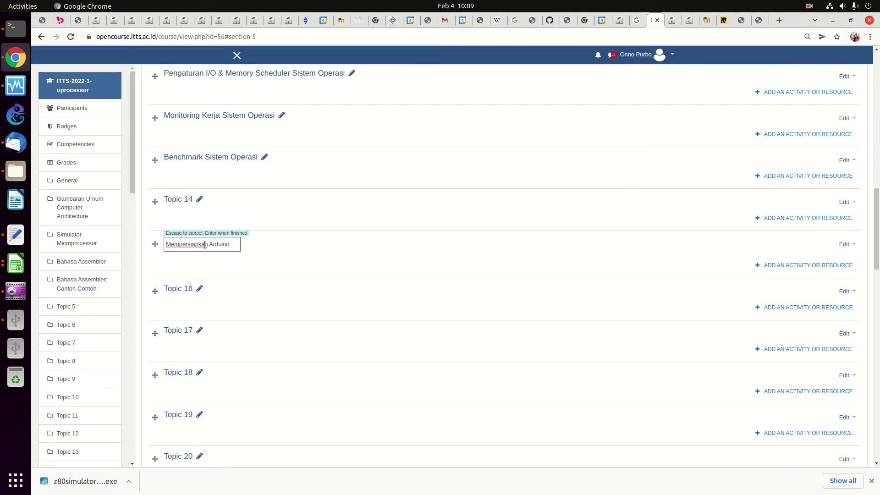
{"action": "type", "text": "ARDUINO:"}
{"action": "key", "text": "Return"}
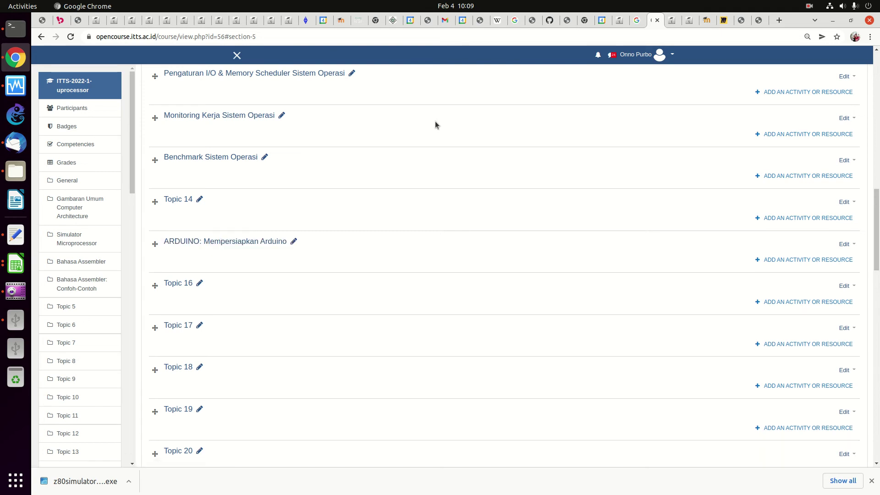
Copy the title "Programming Arduino Sederhana" from the IoT course and rename the microprocessor course's Topic 16 as "ARDUINO: Programming Arduino Sederhana".
{"action": "left_click", "coordinate": [673, 24]}
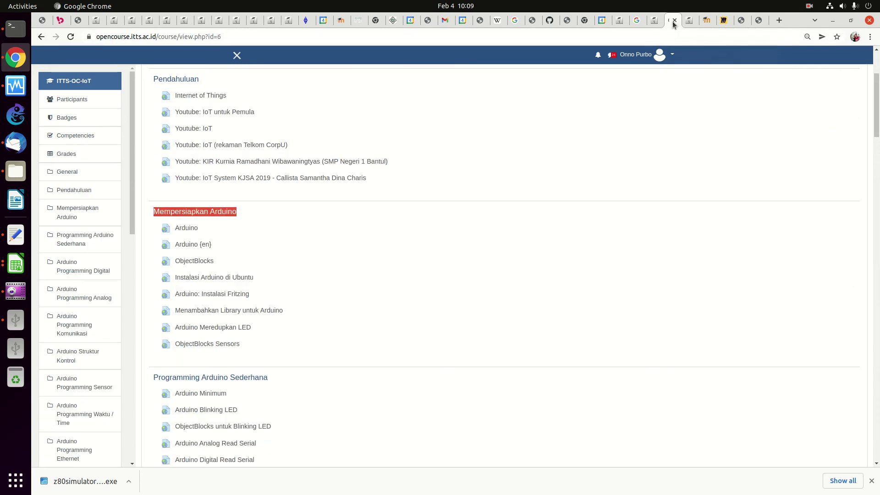
{"action": "left_click_drag", "start_coordinate": [270, 381], "coordinate": [155, 379]}
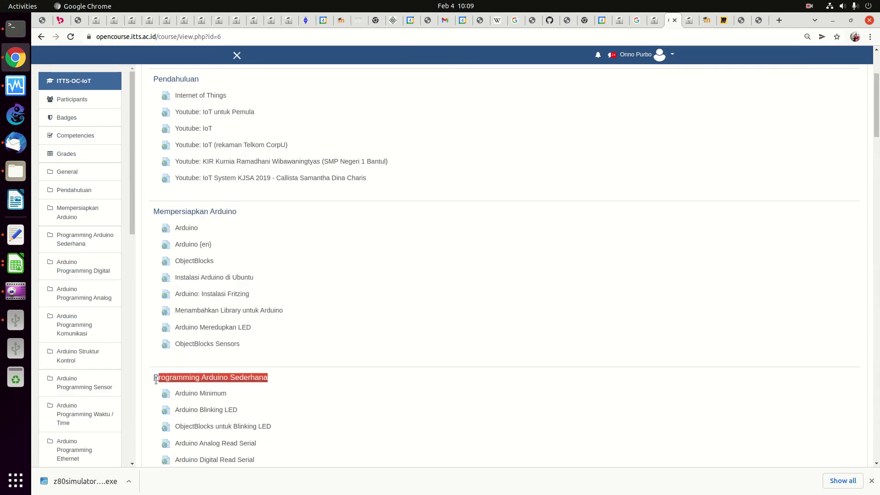
{"action": "right_click", "coordinate": [152, 376]}
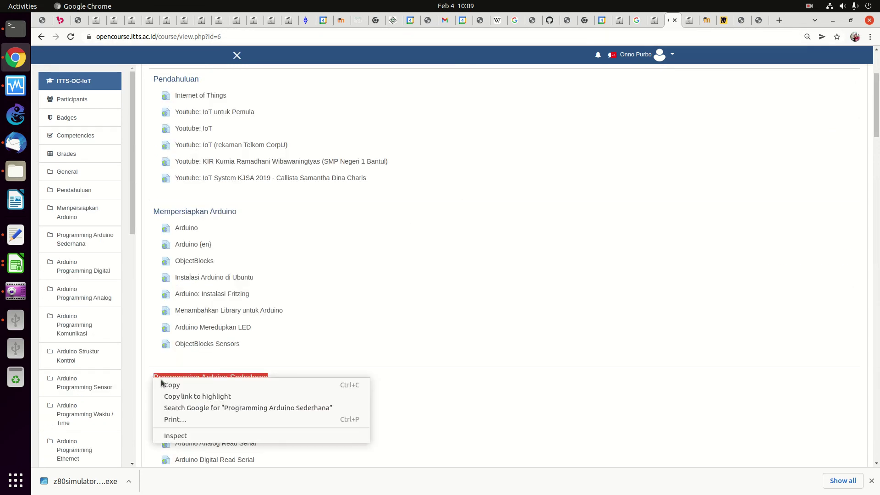
{"action": "left_click", "coordinate": [181, 385]}
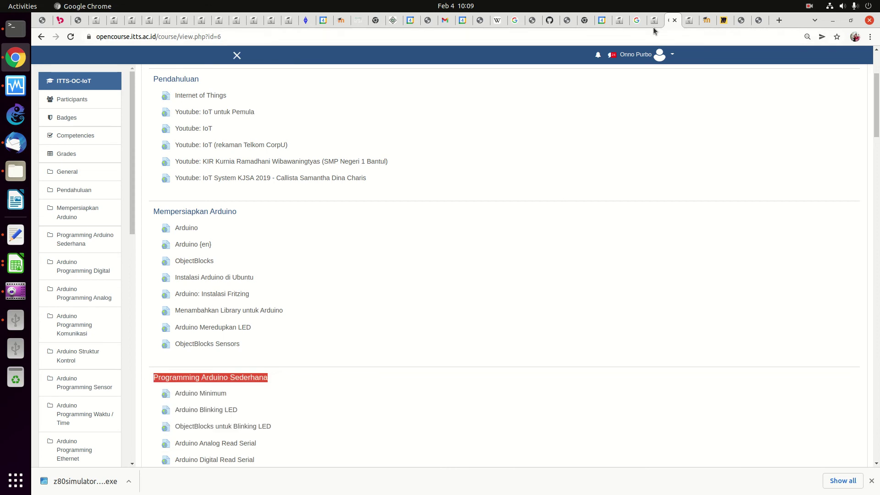
{"action": "left_click", "coordinate": [654, 28]}
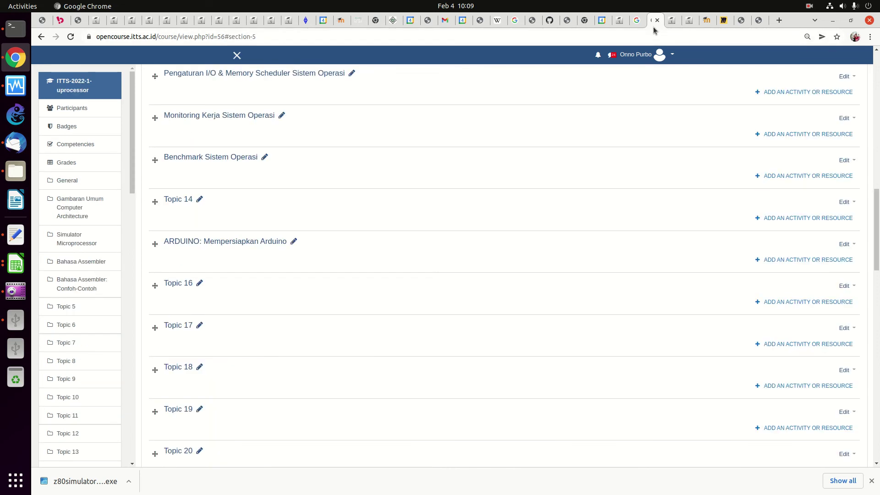
{"action": "left_click", "coordinate": [200, 283]}
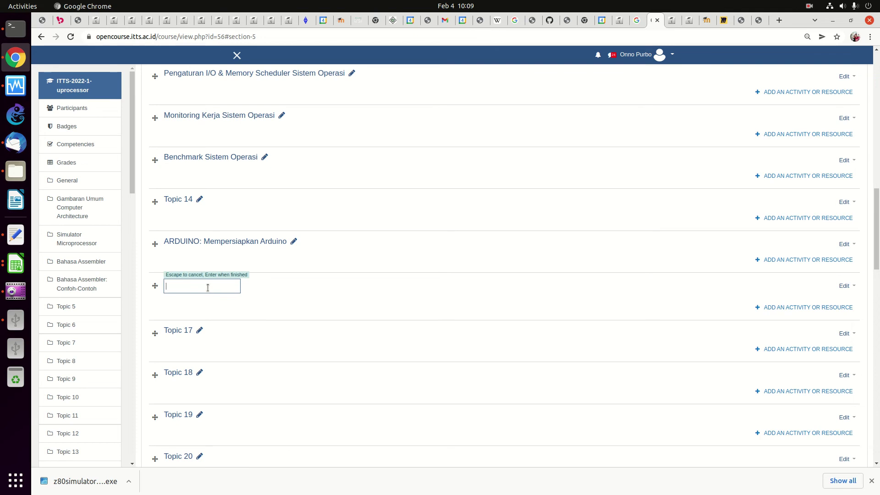
{"action": "type", "text": "ARDUINO:"}
{"action": "key", "text": "ctrl+v"}
{"action": "key", "text": "Return"}
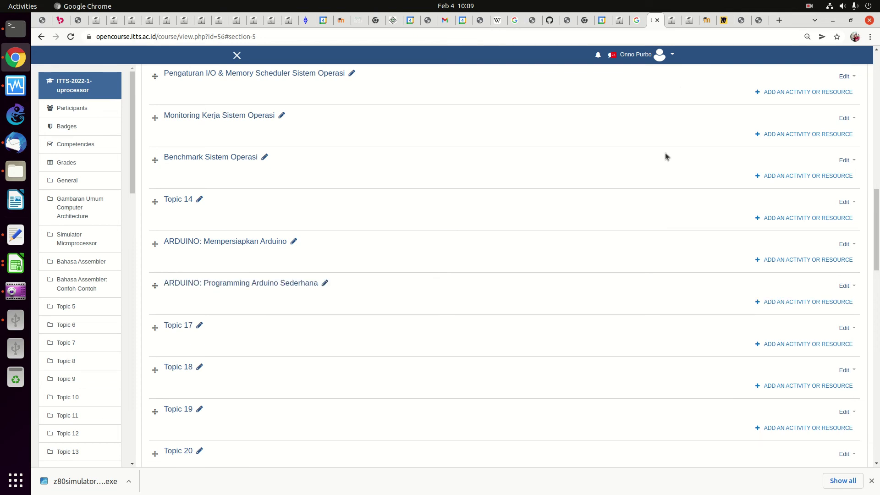
Copy the section title "Arduino Programming Digital" from the ITTS-OC-IoT course.
{"action": "left_click", "coordinate": [673, 23]}
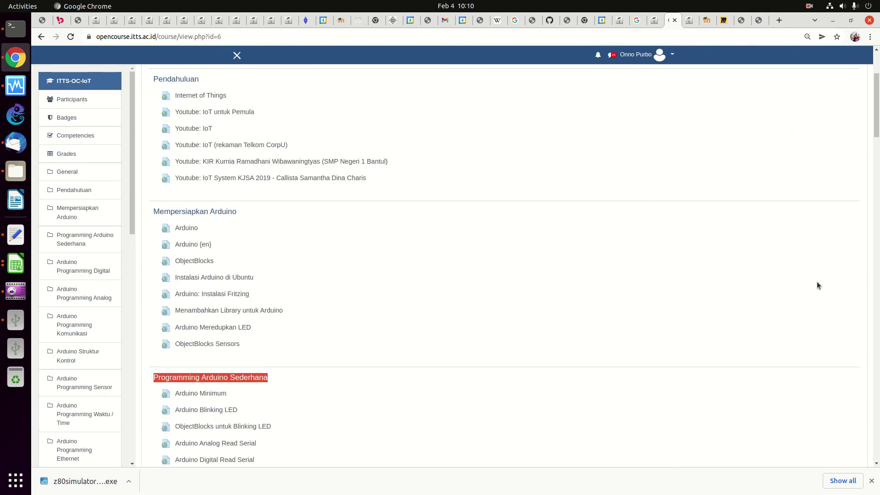
{"action": "left_click", "coordinate": [655, 20]}
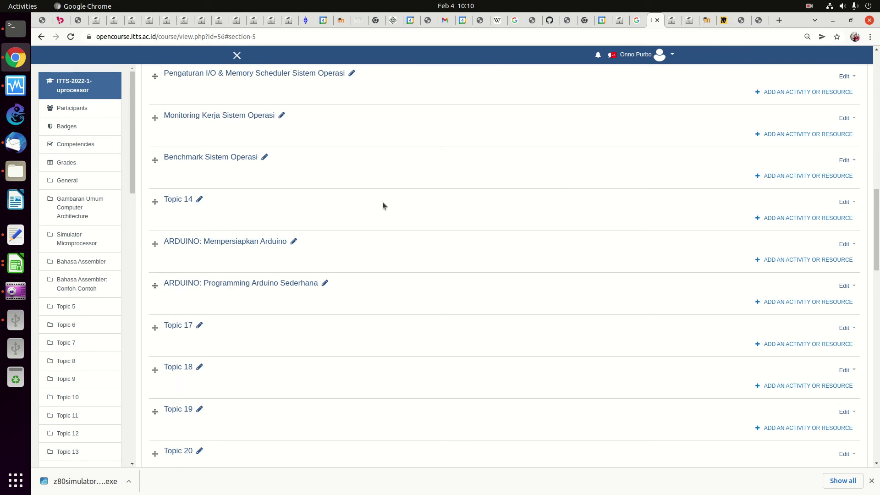
{"action": "left_click", "coordinate": [670, 20]}
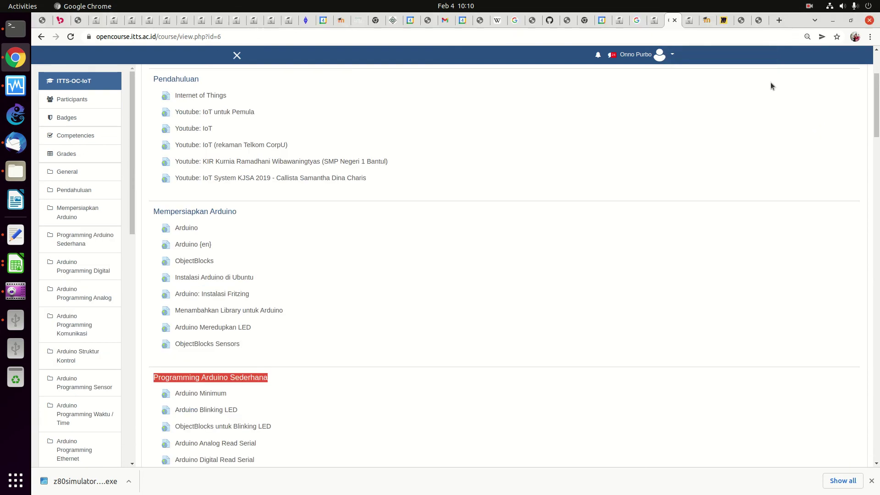
{"action": "scroll", "coordinate": [849, 170], "scroll_direction": "down", "scroll_amount": 10}
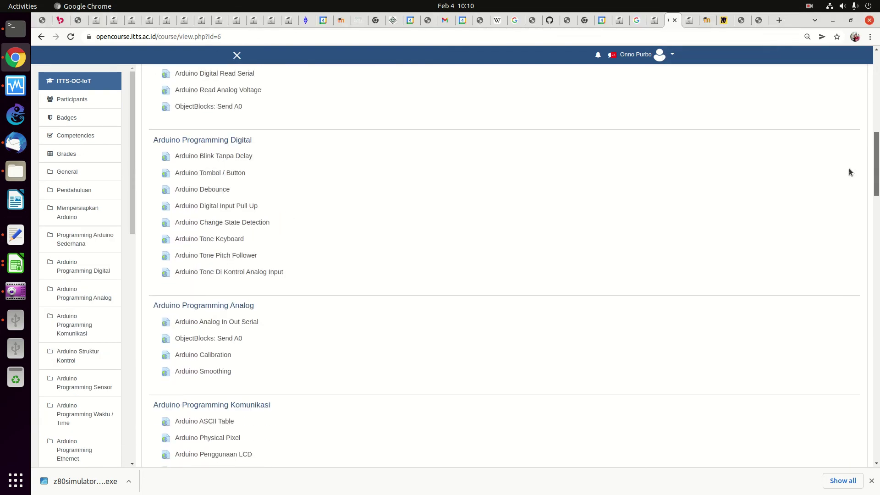
{"action": "left_click_drag", "start_coordinate": [151, 101], "coordinate": [252, 103]}
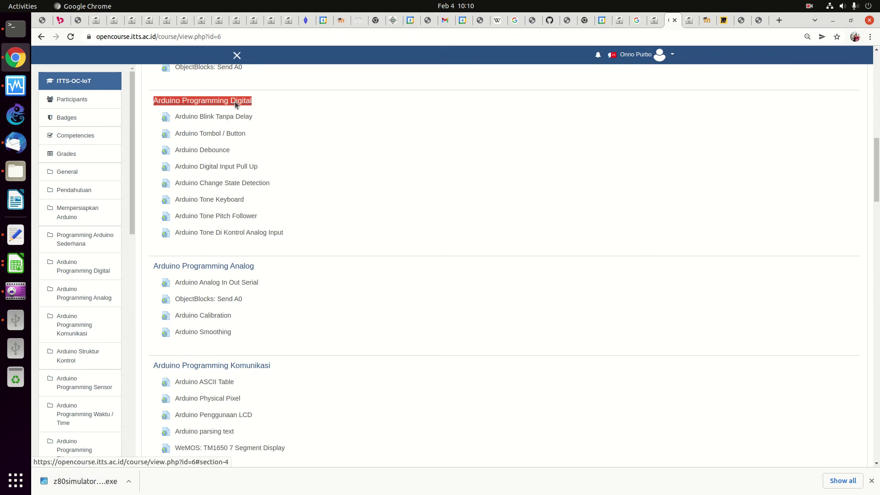
{"action": "right_click", "coordinate": [236, 105]}
{"action": "left_click", "coordinate": [260, 190]}
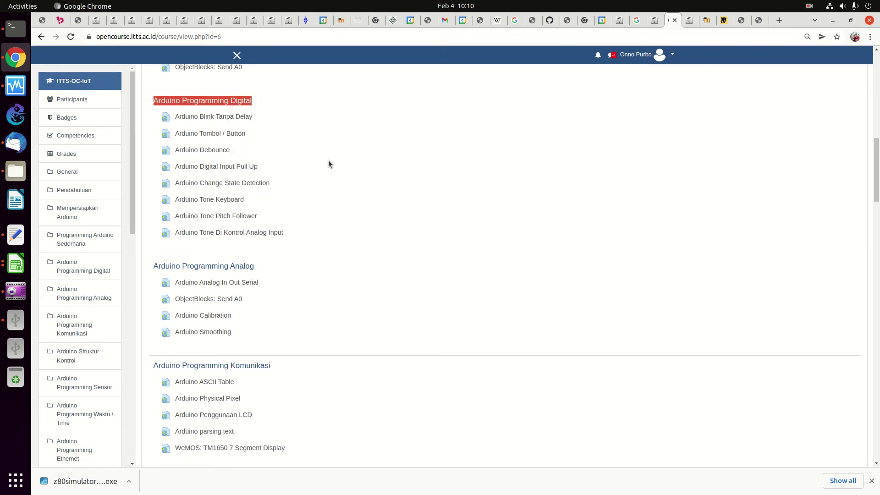
Rename Topic 17 of the microprocessor course as "ARDUINO: Arduino Programming Digital", adding the prefix to the copied title.
{"action": "left_click", "coordinate": [646, 21]}
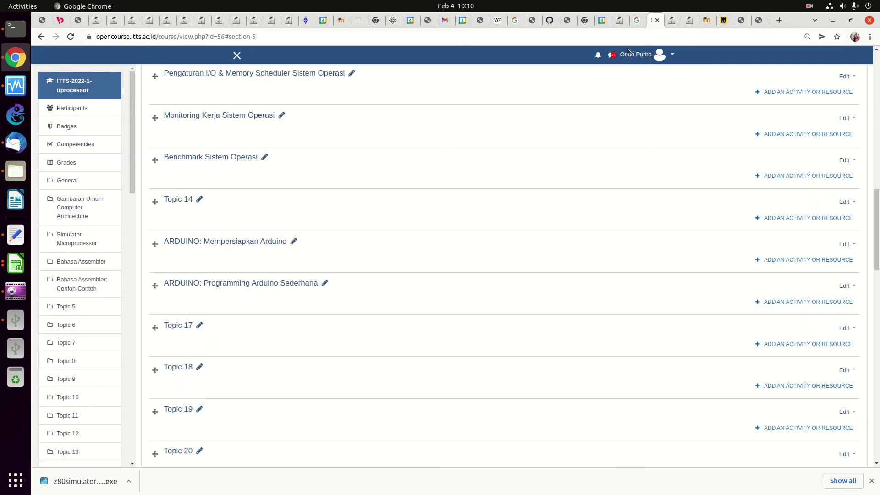
{"action": "left_click", "coordinate": [199, 326]}
{"action": "key", "text": "ctrl+v"}
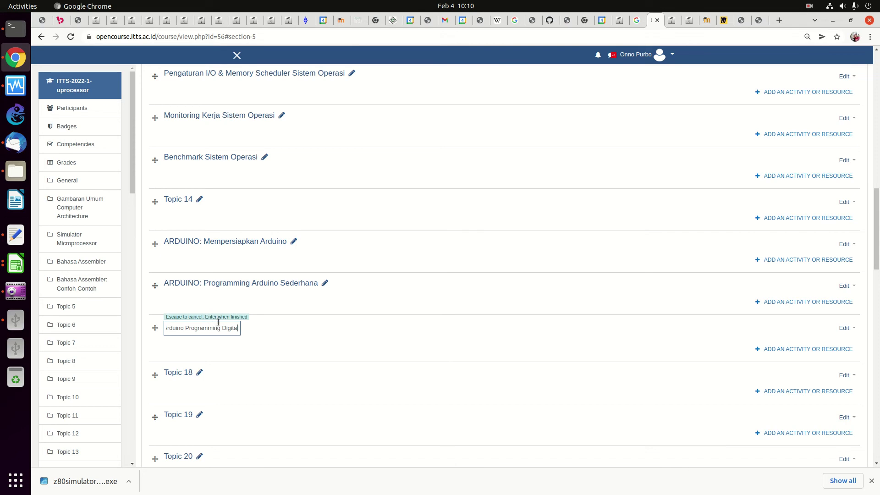
{"action": "key", "text": "Home"}
{"action": "type", "text": "ARDUINO:"}
{"action": "key", "text": "Return"}
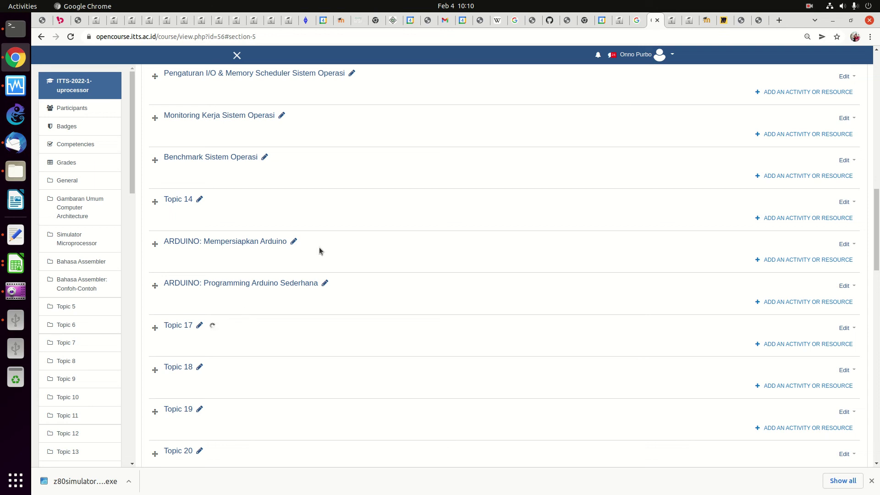
Copy the section title "Arduino Programming Analog" from the ITTS-OC-IoT course.
{"action": "left_click", "coordinate": [672, 21]}
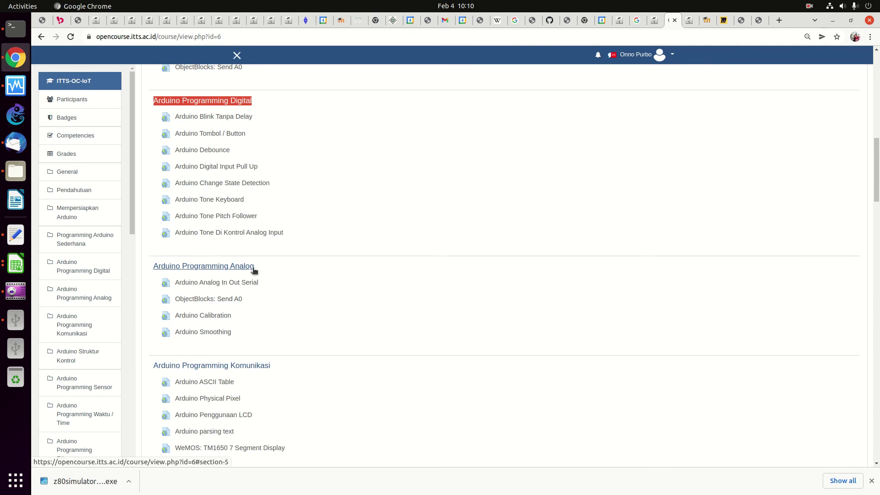
{"action": "left_click_drag", "start_coordinate": [255, 268], "coordinate": [152, 267]}
{"action": "right_click", "coordinate": [162, 266]}
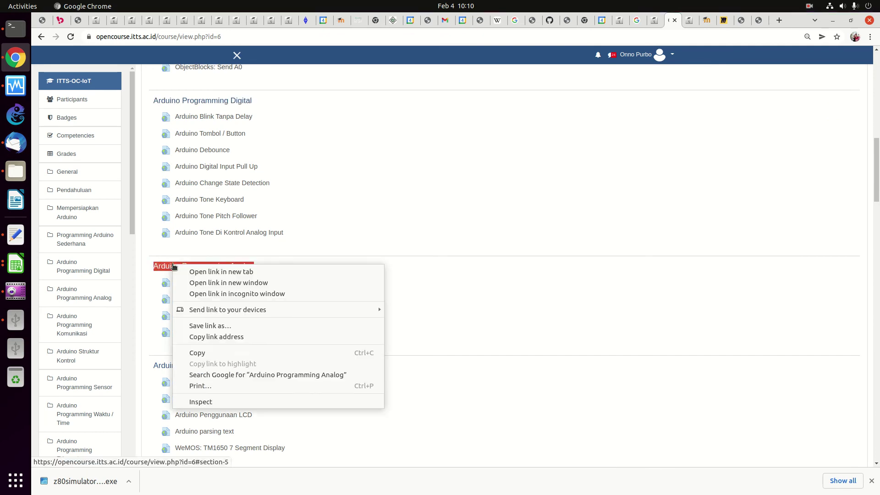
{"action": "left_click", "coordinate": [206, 353]}
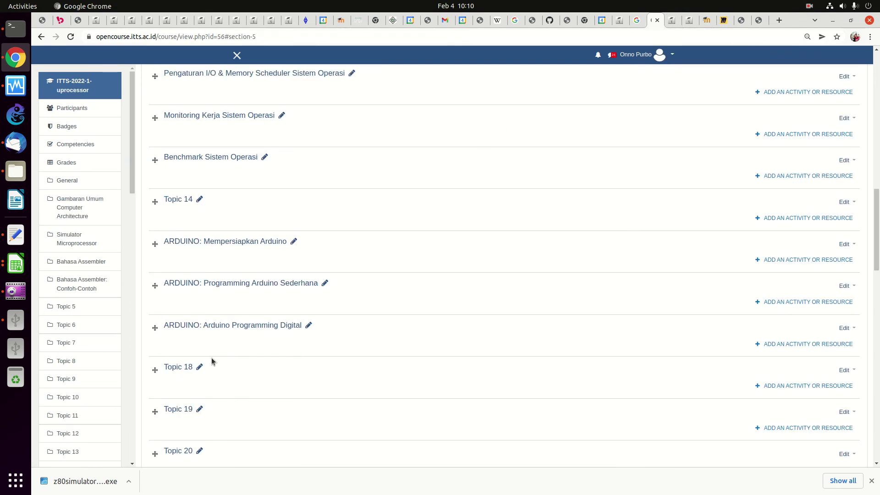
Rename Topic 18 of the microprocessor course as "ARDUINO: Programming Analog", replacing the copied title's first word with the prefix.
{"action": "left_click", "coordinate": [199, 367]}
{"action": "key", "text": "ctrl+v"}
{"action": "key", "text": "Home"}
{"action": "type", "text": "ARDUINO:"}
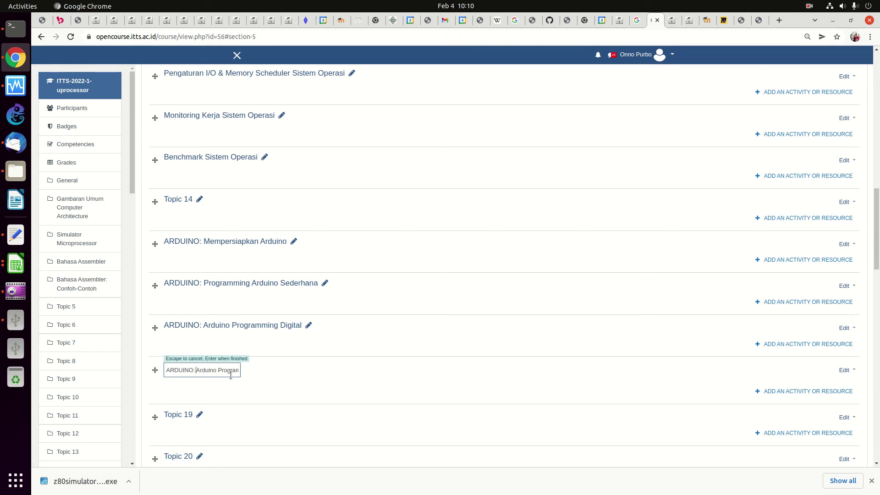
{"action": "key", "text": "Delete"}
{"action": "key", "text": "Delete"}
{"action": "key", "text": "Delete"}
{"action": "key", "text": "Delete"}
{"action": "key", "text": "Delete"}
{"action": "key", "text": "Delete"}
{"action": "key", "text": "Delete"}
{"action": "key", "text": "Delete"}
{"action": "key", "text": "Return"}
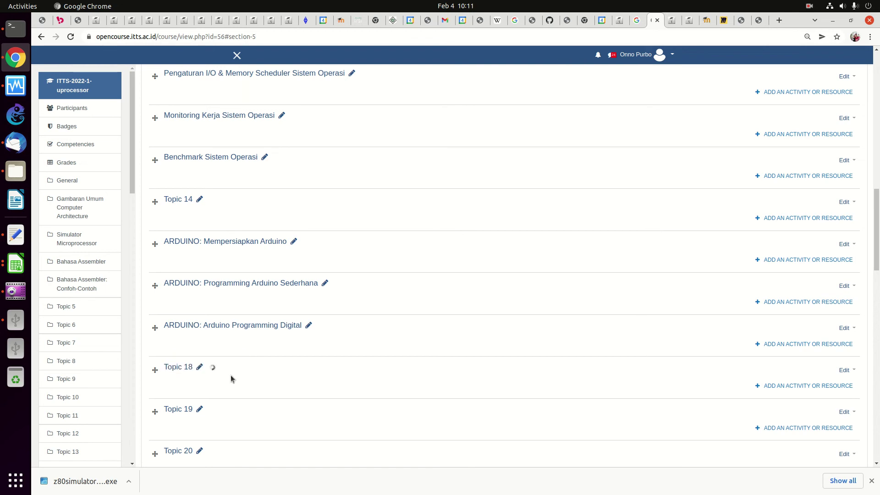
Shorten the title of the section above "ARDUINO: Programming Analog" to "ARDUINO: Programming Digital" by removing the redundant word "Arduino".
{"action": "left_click", "coordinate": [308, 325]}
{"action": "key", "text": "Escape"}
{"action": "scroll", "coordinate": [216, 329], "scroll_direction": "down", "scroll_amount": 10}
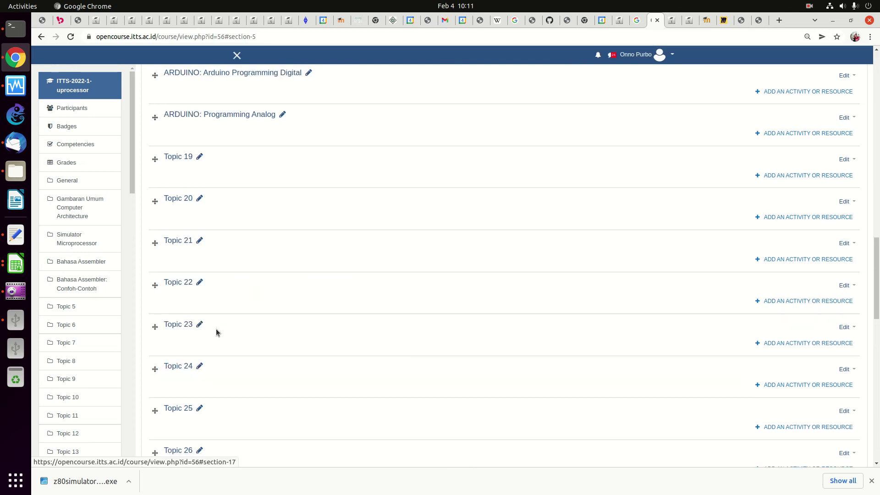
{"action": "left_click", "coordinate": [307, 73]}
{"action": "left_click", "coordinate": [231, 76]}
{"action": "key", "text": "Right"}
{"action": "key", "text": "Right"}
{"action": "key", "text": "Right"}
{"action": "key", "text": "Right"}
{"action": "key", "text": "Right"}
{"action": "key", "text": "Right"}
{"action": "key", "text": "Right"}
{"action": "key", "text": "ctrl+Left"}
{"action": "key", "text": "BackSpace"}
{"action": "key", "text": "BackSpace"}
{"action": "key", "text": "BackSpace"}
{"action": "key", "text": "BackSpace"}
{"action": "key", "text": "BackSpace"}
{"action": "key", "text": "BackSpace"}
{"action": "key", "text": "BackSpace"}
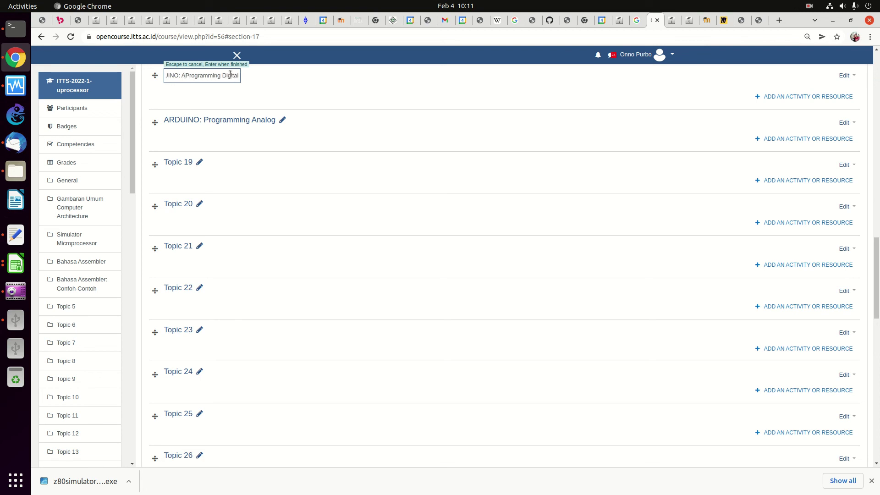
{"action": "type", "text": "rduino"}
{"action": "key", "text": "Return"}
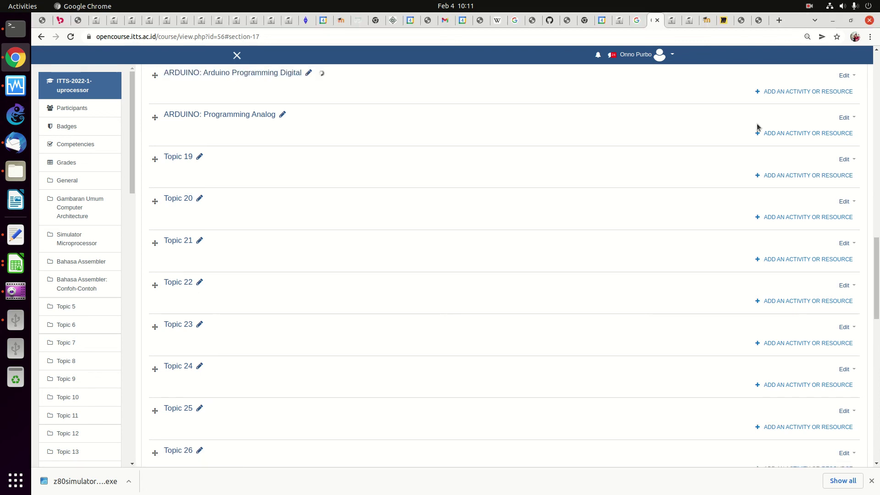
Find the section "Arduino Programming Ethernet" in the ITTS-OC-IoT course and copy its title.
{"action": "left_click", "coordinate": [672, 21]}
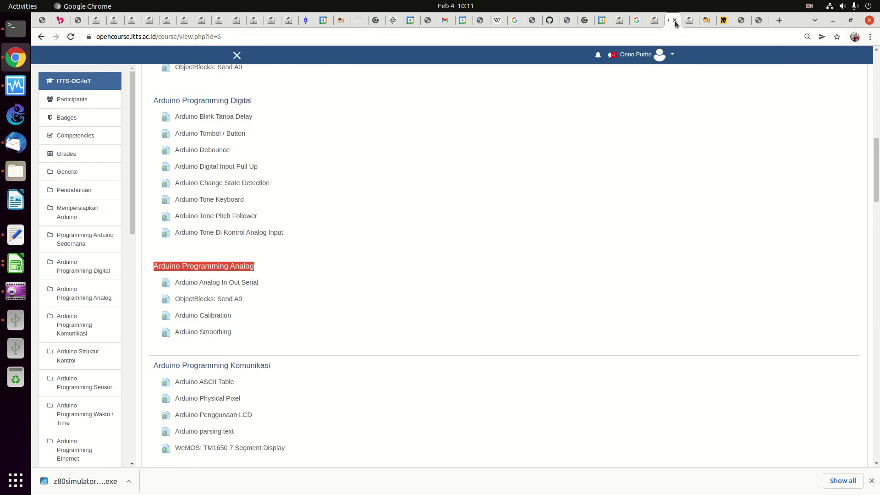
{"action": "left_click_drag", "start_coordinate": [875, 183], "coordinate": [830, 226]}
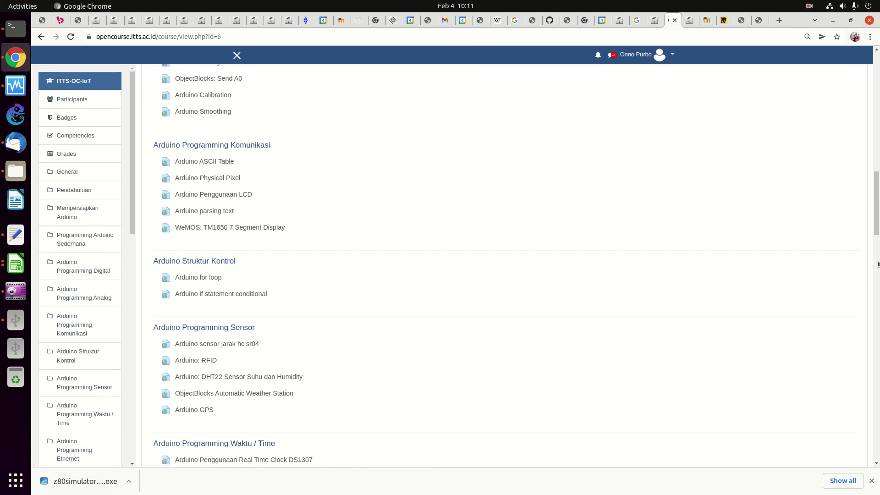
{"action": "scroll", "coordinate": [877, 261], "scroll_direction": "down", "scroll_amount": 7}
{"action": "left_click_drag", "start_coordinate": [865, 266], "coordinate": [871, 227]}
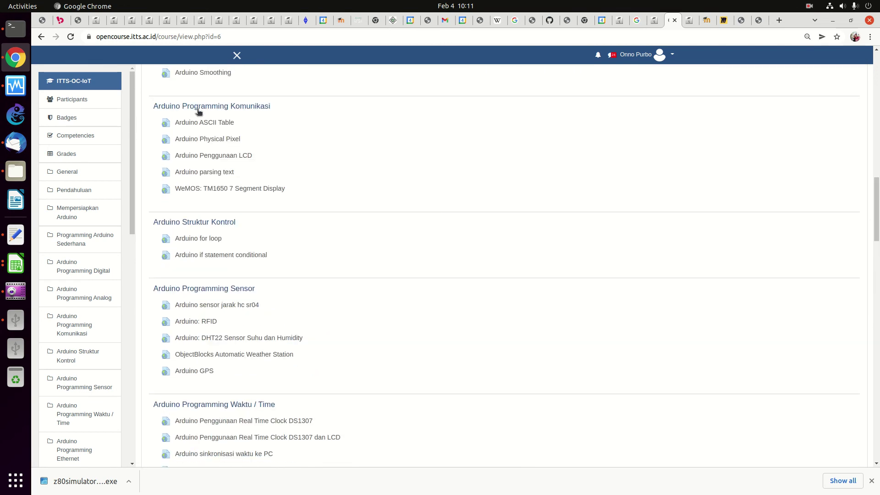
{"action": "scroll", "coordinate": [872, 234], "scroll_direction": "down", "scroll_amount": 5}
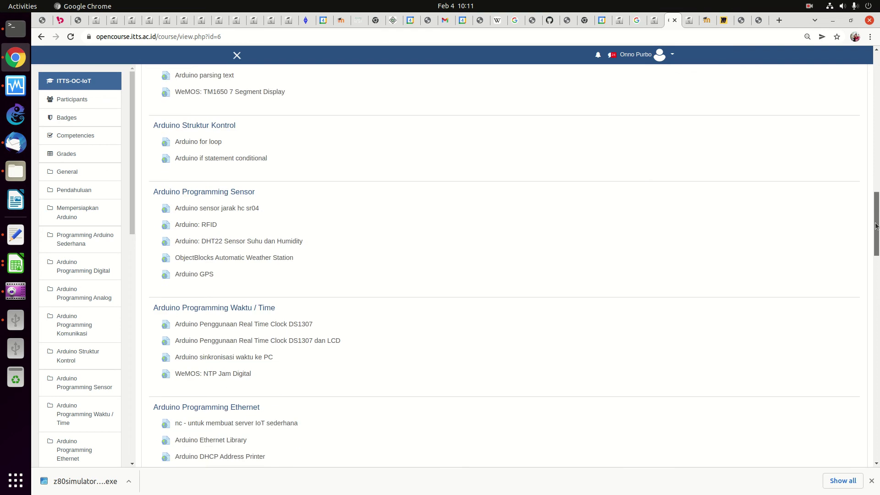
{"action": "scroll", "coordinate": [872, 234], "scroll_direction": "down", "scroll_amount": 2}
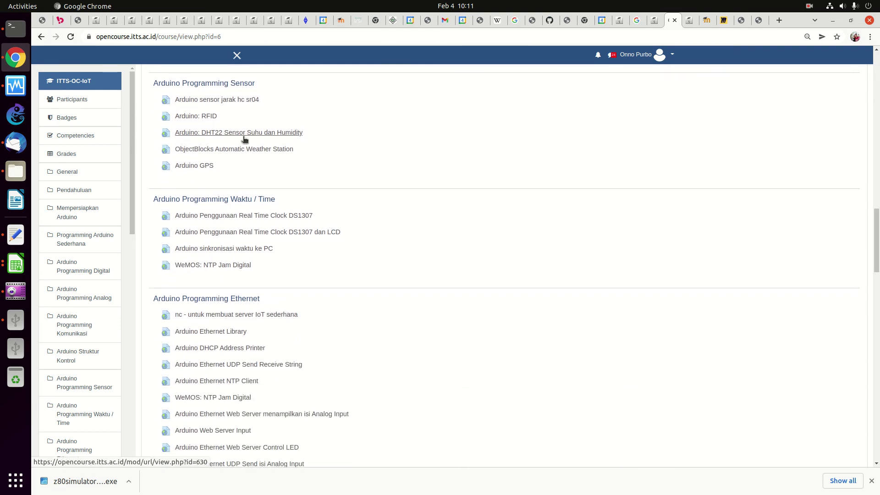
{"action": "mouse_move", "coordinate": [875, 261]}
{"action": "left_mouse_down"}
{"action": "mouse_move", "coordinate": [874, 297]}
{"action": "mouse_move", "coordinate": [876, 259]}
{"action": "left_mouse_up"}
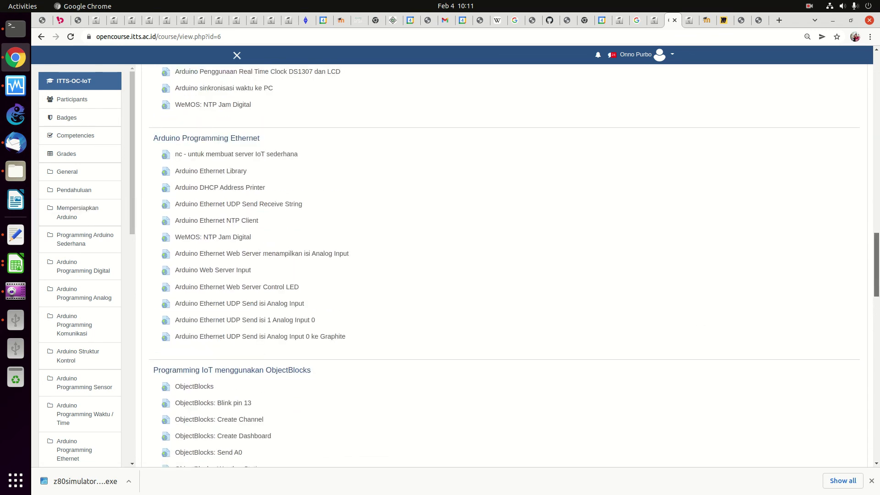
{"action": "right_click", "coordinate": [229, 143]}
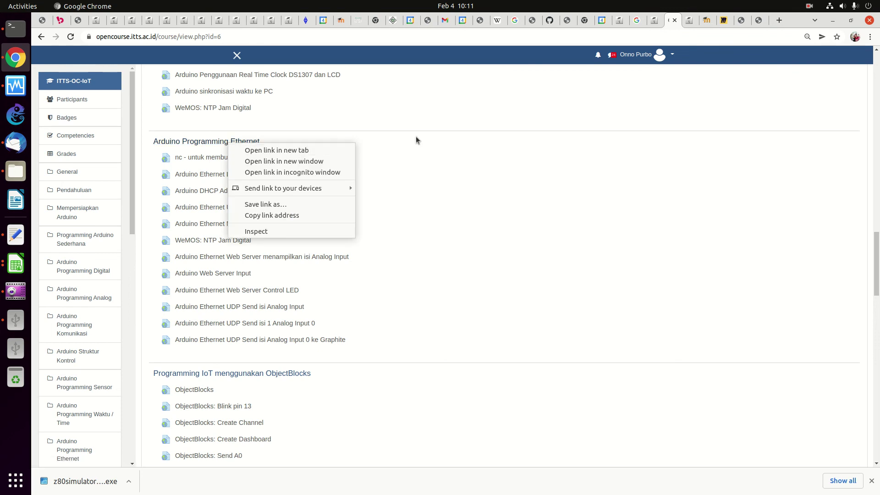
{"action": "left_click", "coordinate": [266, 145]}
{"action": "left_click_drag", "start_coordinate": [269, 143], "coordinate": [154, 142]}
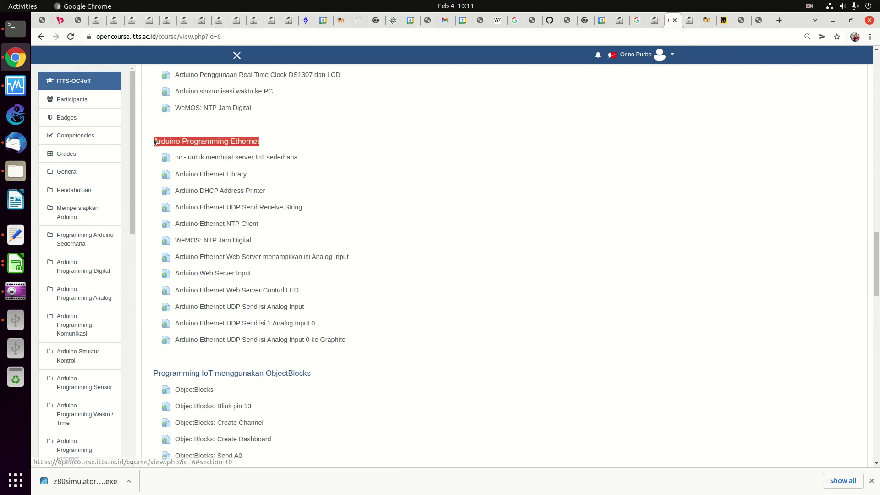
{"action": "right_click", "coordinate": [170, 143]}
{"action": "left_click", "coordinate": [197, 230]}
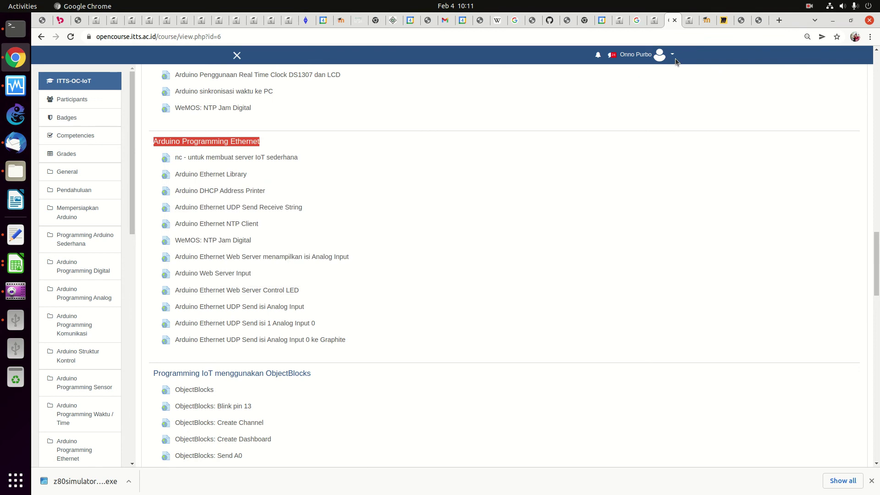
Rename Topic 19 of the microprocessor course as "ARDUINO: Programming Ethernet & WiFi", based on the copied title.
{"action": "left_click", "coordinate": [654, 21]}
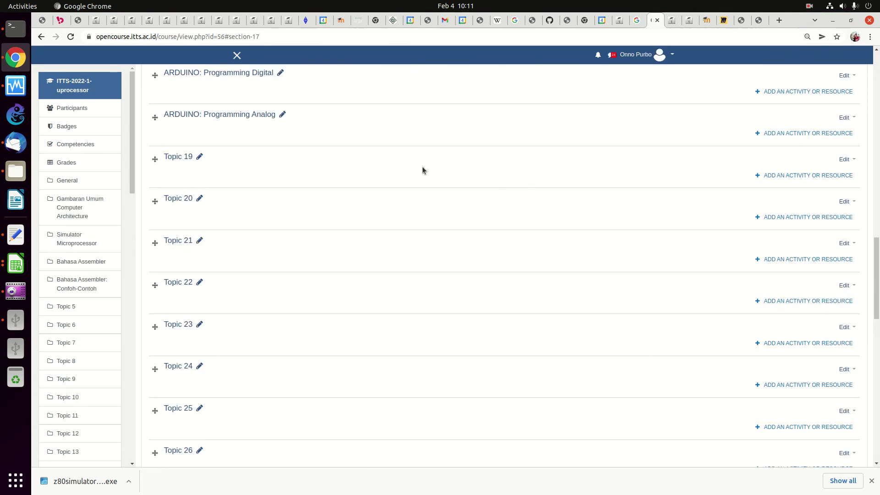
{"action": "left_click", "coordinate": [199, 157]}
{"action": "type", "text": "ARDUINO:"}
{"action": "key", "text": "ctrl+v"}
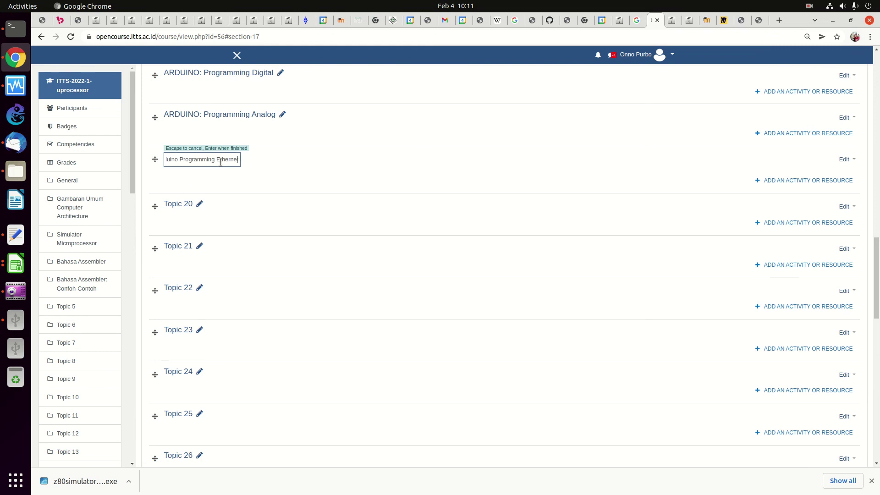
{"action": "key", "text": "ctrl+Left"}
{"action": "key", "text": "Delete"}
{"action": "key", "text": "Delete"}
{"action": "key", "text": "Delete"}
{"action": "key", "text": "Delete"}
{"action": "key", "text": "Delete"}
{"action": "key", "text": "Delete"}
{"action": "key", "text": "Delete"}
{"action": "double_click", "coordinate": [221, 161]}
{"action": "key", "text": "Home"}
{"action": "key", "text": "End"}
{"action": "key", "text": "Return"}
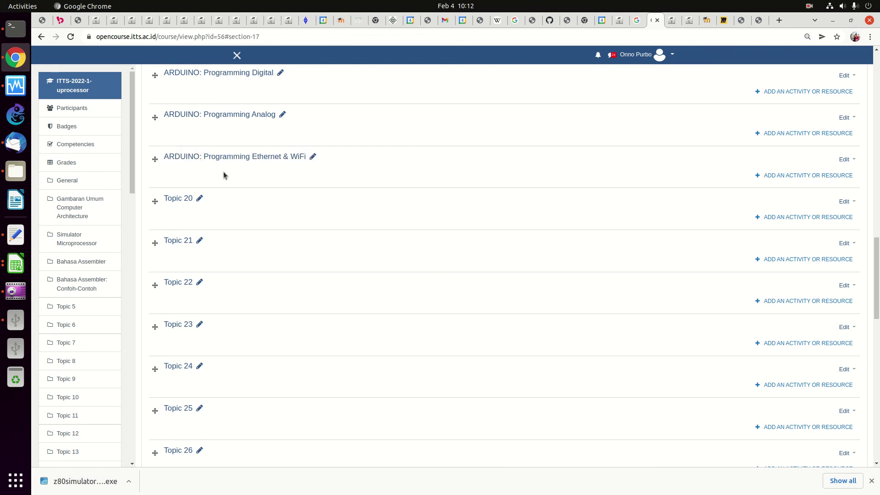
Look through the IoT course's ESP8266, ESP32 and MQTT sections, then review the renamed sections of the microprocessor course.
{"action": "left_click", "coordinate": [672, 21]}
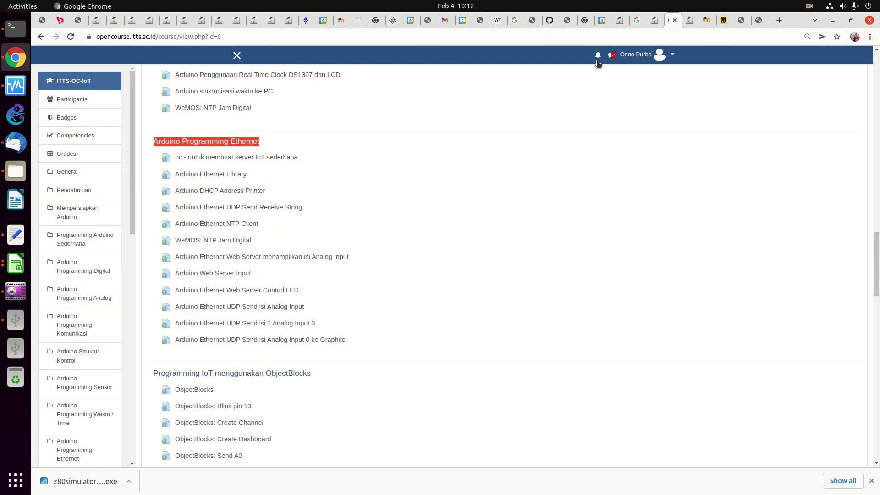
{"action": "left_click_drag", "start_coordinate": [877, 287], "coordinate": [850, 348]}
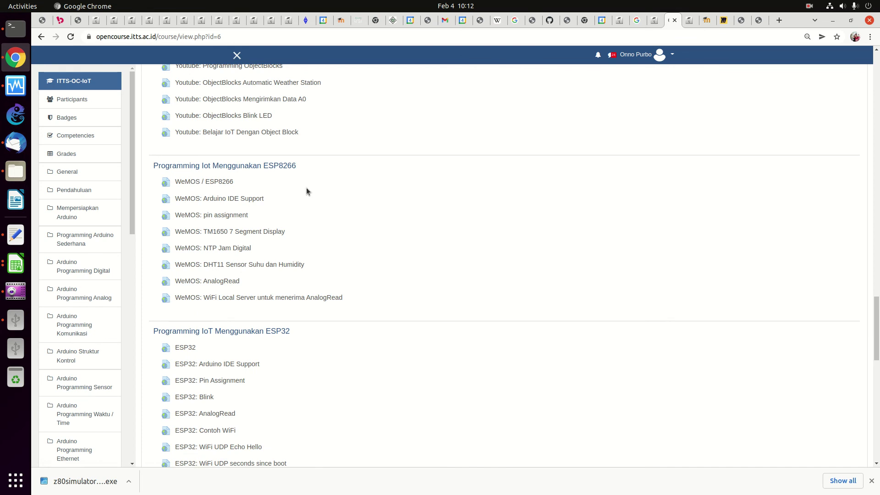
{"action": "left_click_drag", "start_coordinate": [876, 323], "coordinate": [876, 351]}
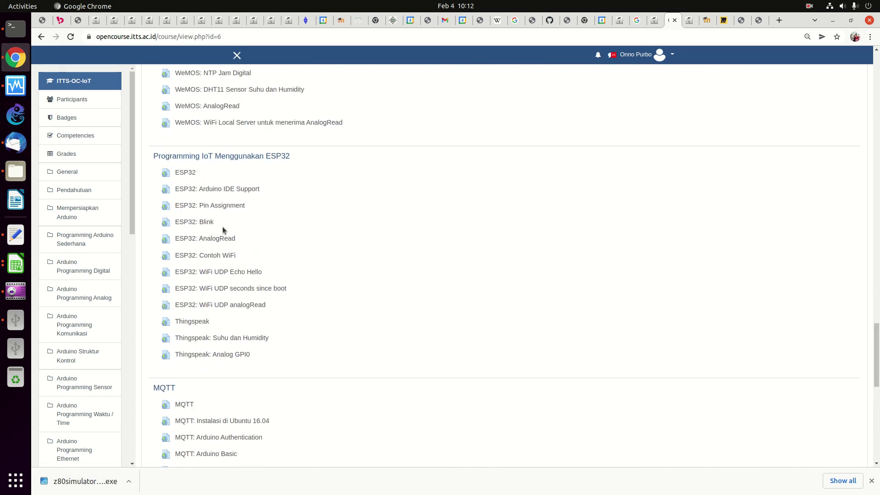
{"action": "mouse_move", "coordinate": [876, 350]}
{"action": "left_mouse_down"}
{"action": "mouse_move", "coordinate": [873, 394]}
{"action": "mouse_move", "coordinate": [873, 358]}
{"action": "left_mouse_up"}
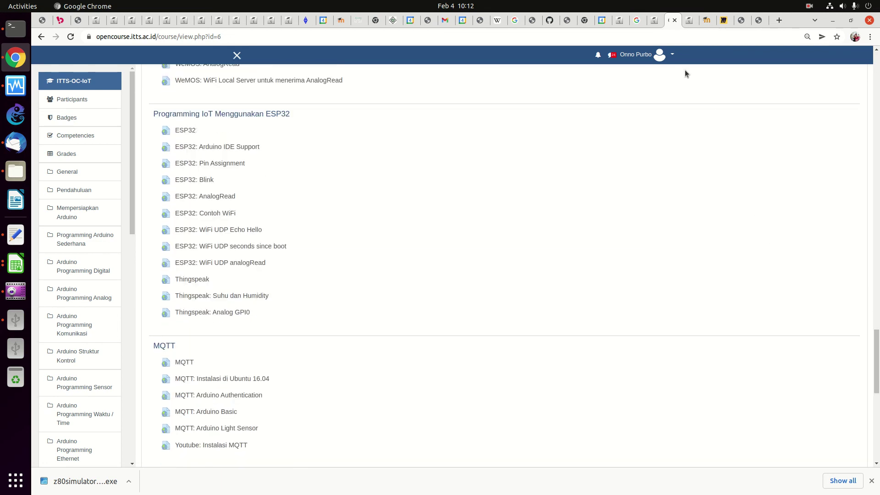
{"action": "left_click", "coordinate": [656, 20]}
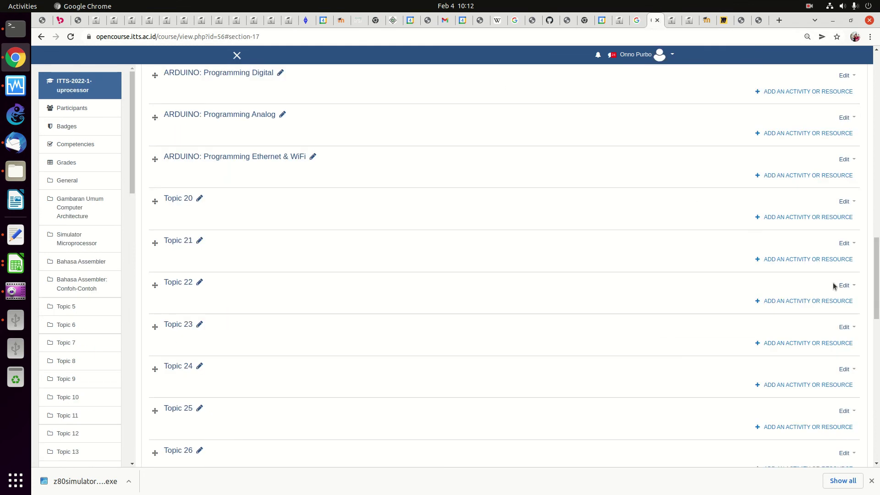
{"action": "left_click_drag", "start_coordinate": [877, 275], "coordinate": [875, 247]}
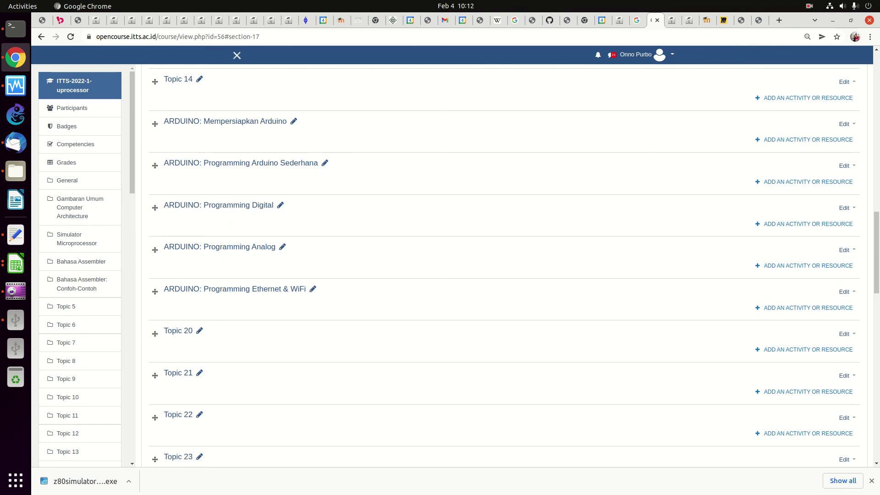
Find the section "Mengenal Processor ARM" in the Pemanfaatan Raspberry Pi course and select its title.
{"action": "scroll", "coordinate": [504, 266], "scroll_direction": "up", "scroll_amount": 15}
{"action": "scroll", "coordinate": [856, 241], "scroll_direction": "down", "scroll_amount": 10}
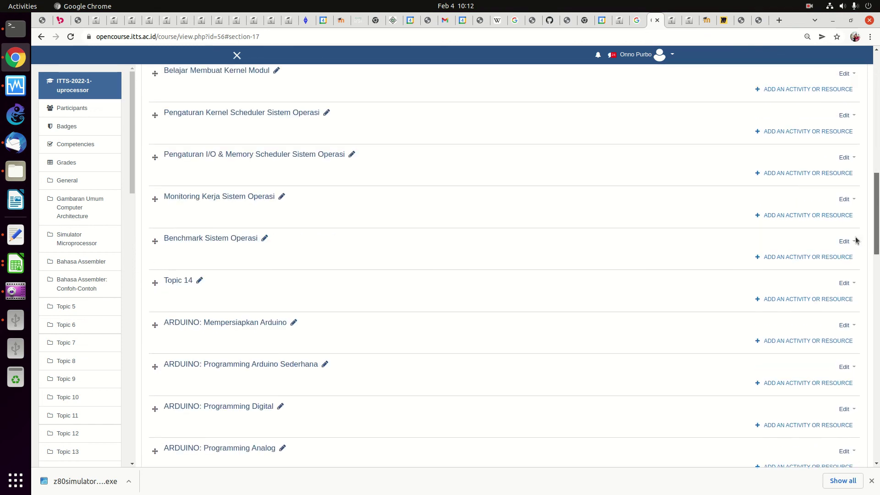
{"action": "scroll", "coordinate": [853, 266], "scroll_direction": "down", "scroll_amount": 5}
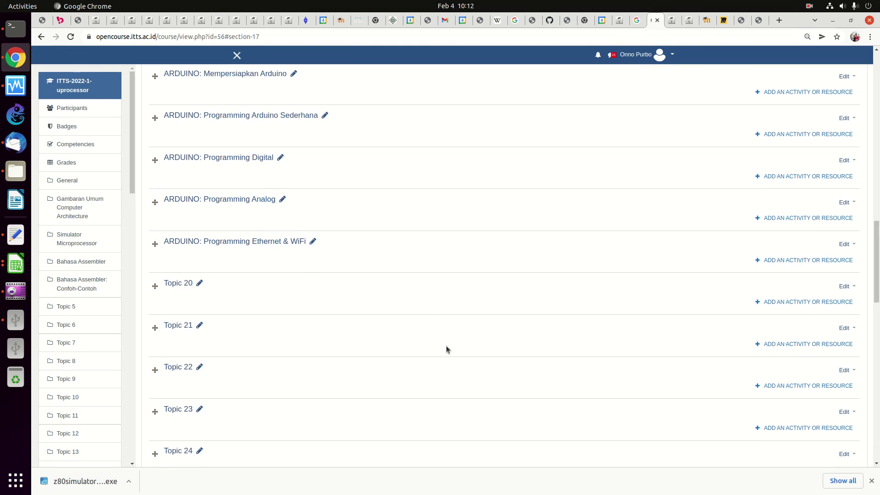
{"action": "left_click", "coordinate": [672, 21]}
{"action": "left_click", "coordinate": [689, 21]}
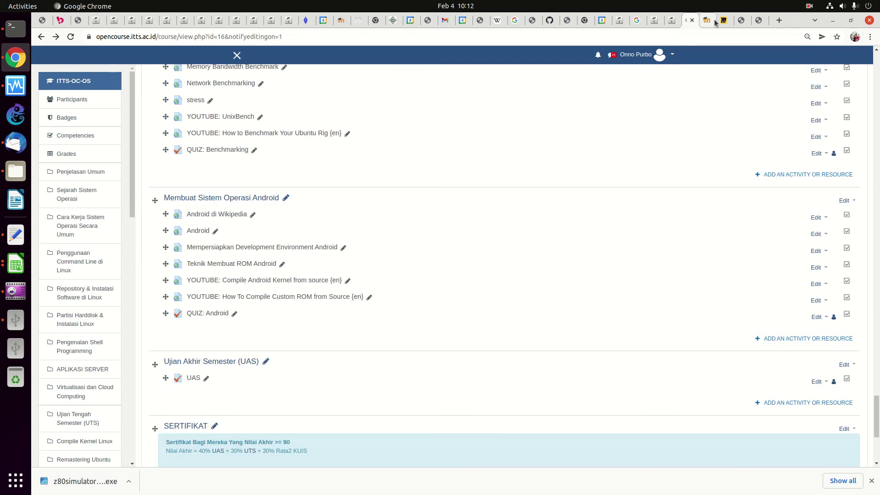
{"action": "left_click", "coordinate": [708, 21]}
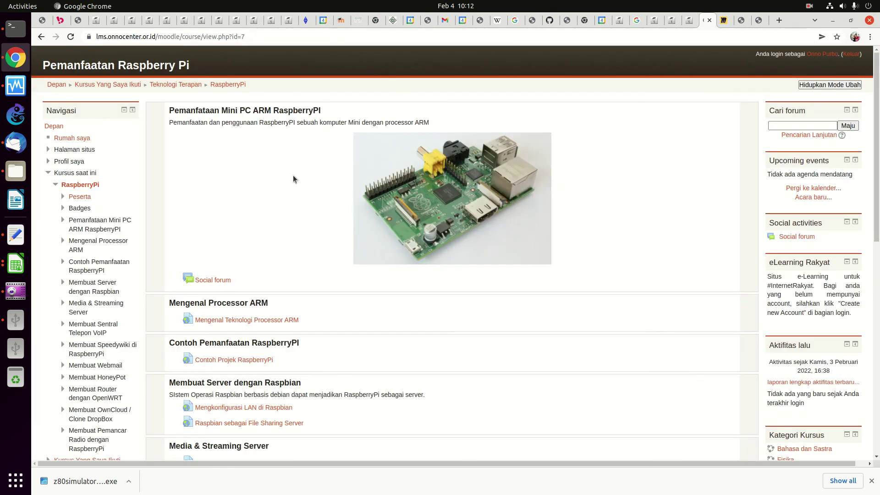
{"action": "scroll", "coordinate": [254, 259], "scroll_direction": "down", "scroll_amount": 5}
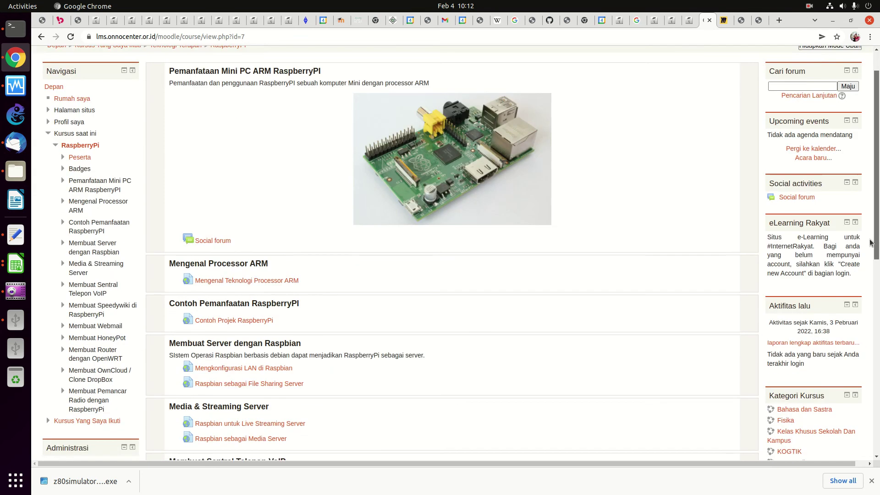
{"action": "left_click_drag", "start_coordinate": [269, 174], "coordinate": [169, 172]}
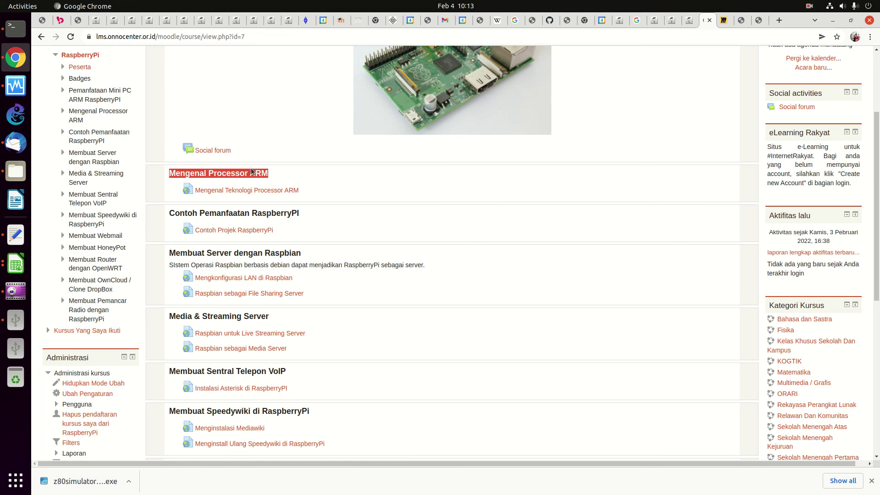
Rename Topic 21 of the microprocessor course as "RASPBERRYPI: Mengenal Processor ARM".
{"action": "left_click", "coordinate": [657, 22]}
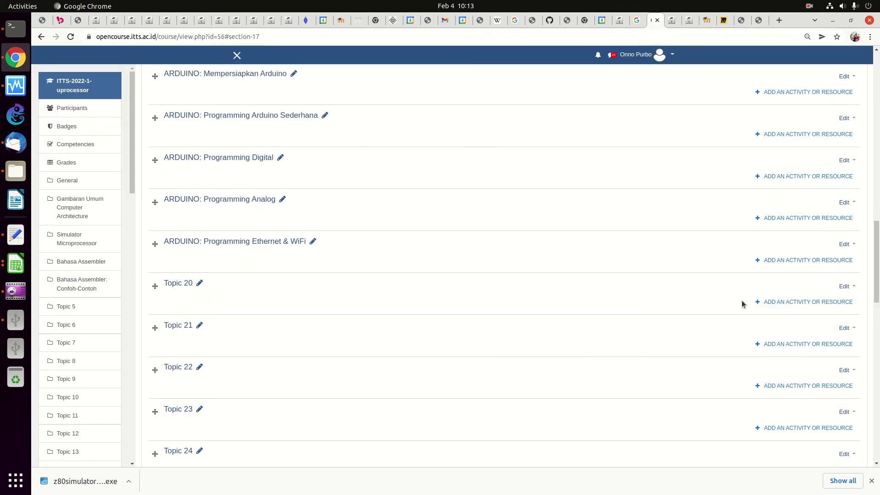
{"action": "left_click", "coordinate": [775, 343]}
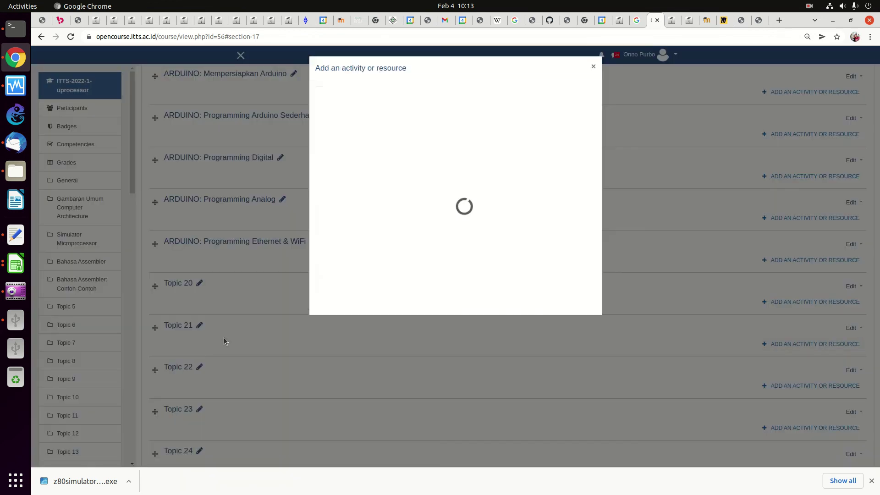
{"action": "left_click", "coordinate": [594, 66]}
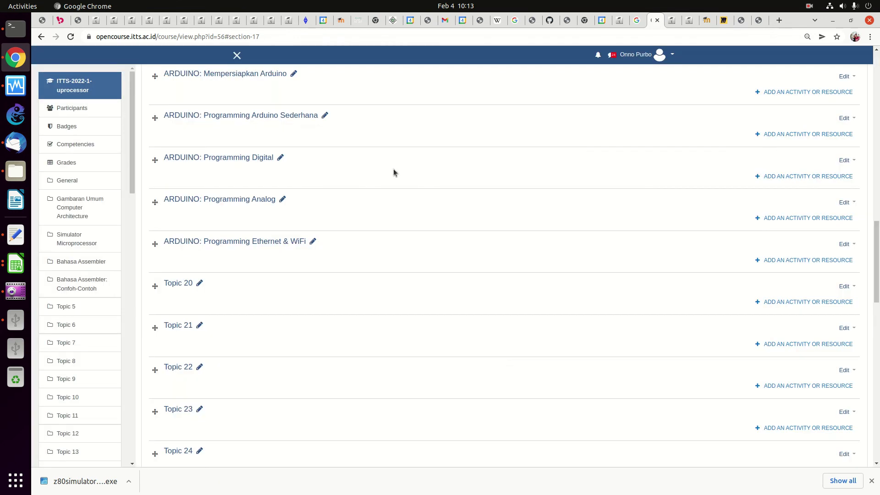
{"action": "left_click", "coordinate": [199, 325]}
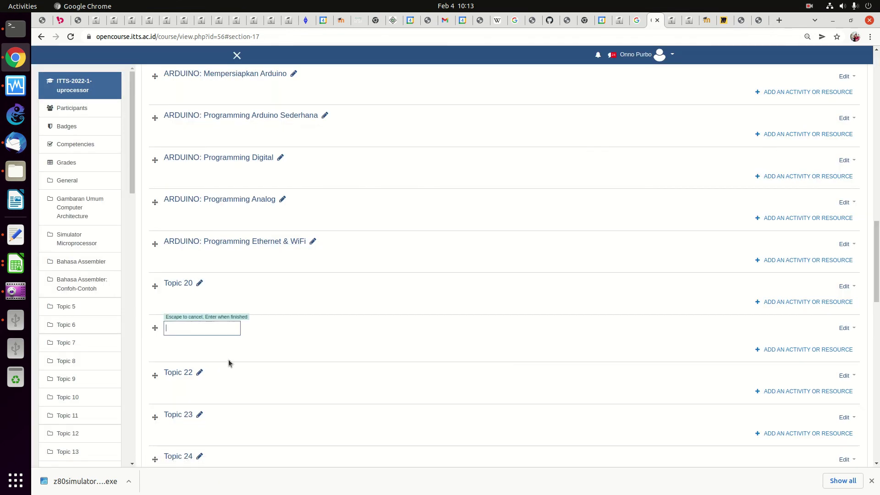
{"action": "type", "text": "RASPBER"}
{"action": "type", "text": "RYPI: "}
{"action": "type", "text": "Mengenal Process"}
{"action": "type", "text": "or AR"}
{"action": "type", "text": "M"}
{"action": "key", "text": "Return"}
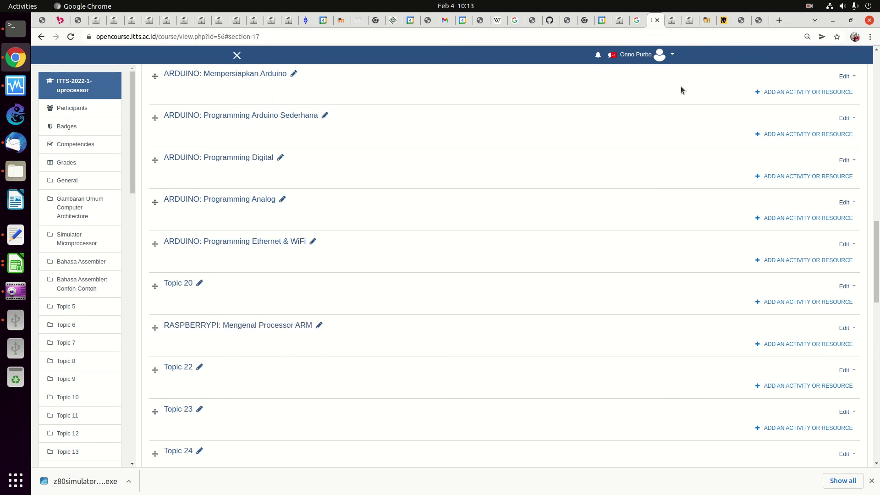
Enter "RASPBERRYPI: Membuat Server" as the new title of Topic 22, based on the server section in the Raspberry Pi course.
{"action": "left_click", "coordinate": [704, 20]}
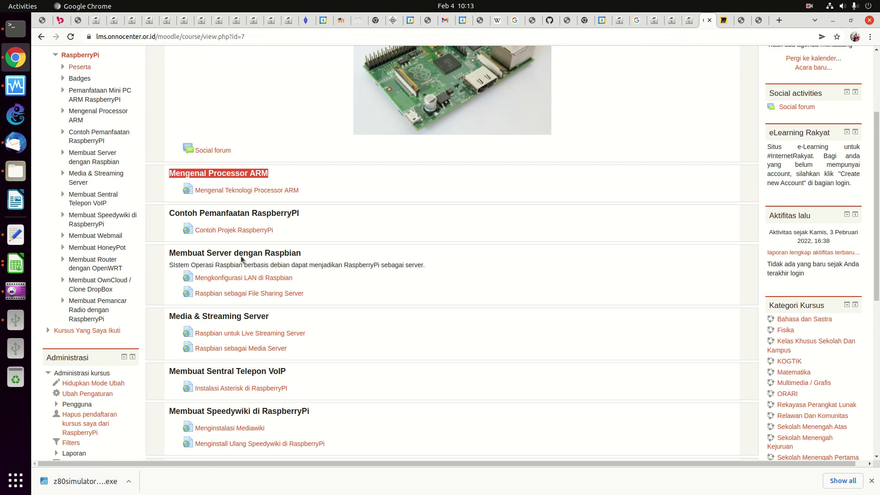
{"action": "left_click", "coordinate": [686, 21]}
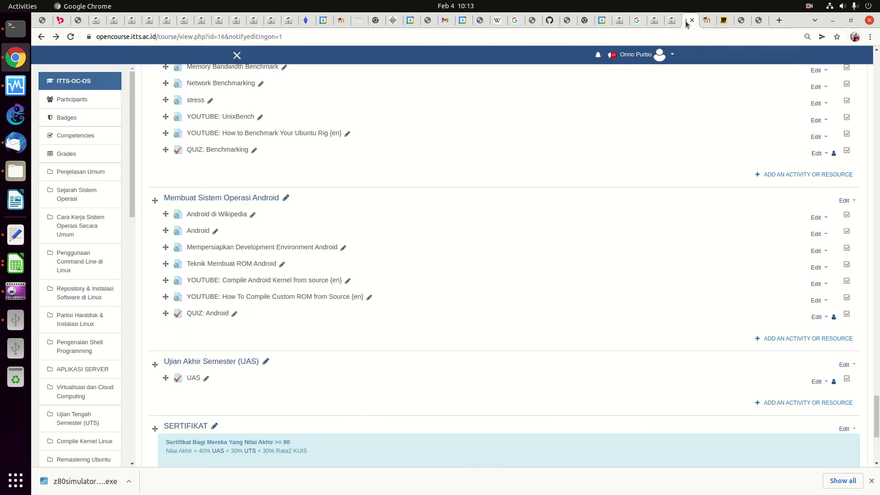
{"action": "left_click", "coordinate": [671, 20]}
{"action": "left_click", "coordinate": [655, 21]}
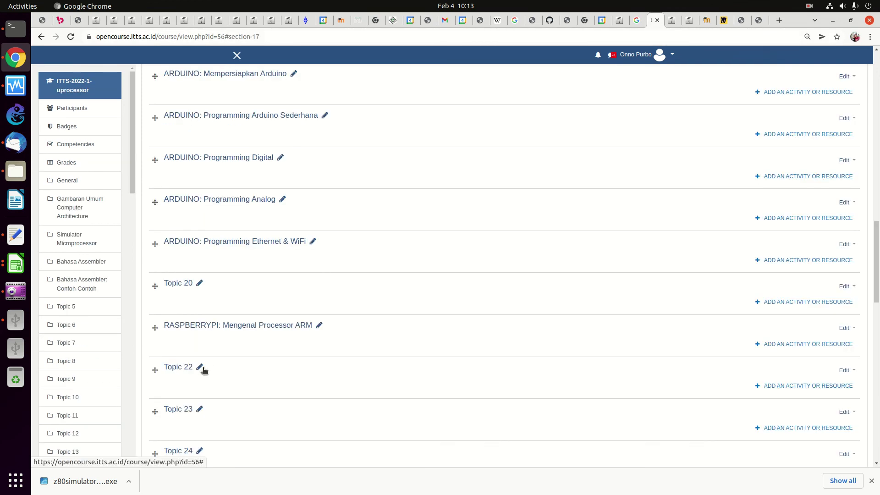
{"action": "left_click", "coordinate": [204, 369]}
{"action": "key", "text": "BackSpace"}
{"action": "type", "text": "RASPBERRYPI: Membhu"}
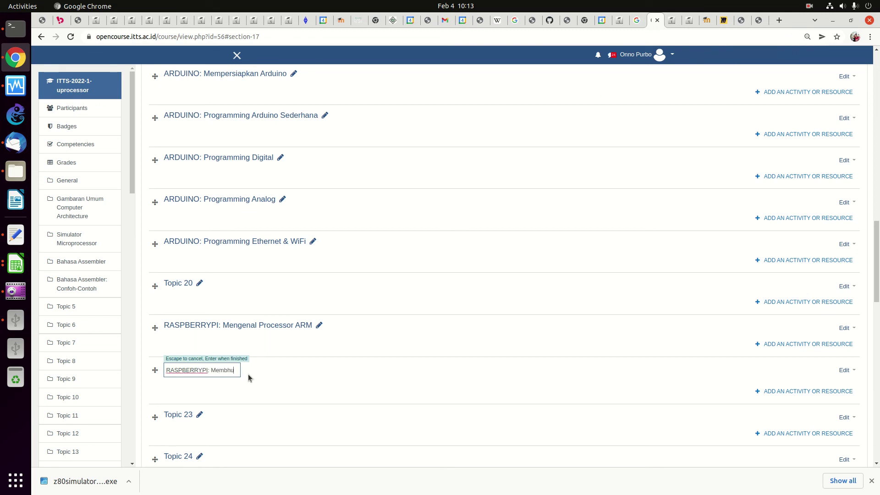
{"action": "key", "text": "BackSpace"}
{"action": "key", "text": "BackSpace"}
{"action": "key", "text": "BackSpace"}
{"action": "key", "text": "BackSpace"}
{"action": "type", "text": "Membuat"}
{"action": "type", "text": " Server Raspb"}
{"action": "type", "text": "er"}
{"action": "key", "text": "BackSpace"}
{"action": "key", "text": "BackSpace"}
{"action": "key", "text": "BackSpace"}
{"action": "key", "text": "BackSpace"}
{"action": "key", "text": "BackSpace"}
{"action": "key", "text": "BackSpace"}
{"action": "key", "text": "BackSpace"}
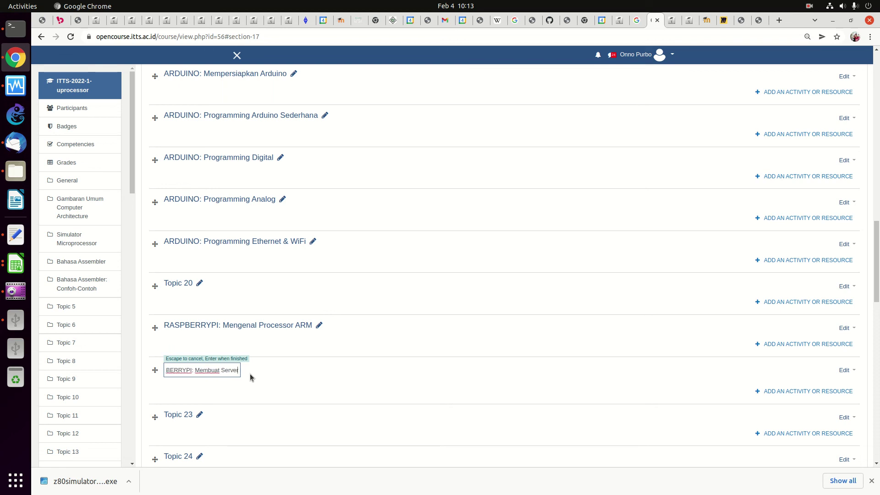
Insert "Contoh Aplikasi" before "Membuat Server" in the title being edited and save it.
{"action": "type", "text": "Conoh"}
{"action": "key", "text": "BackSpace"}
{"action": "key", "text": "BackSpace"}
{"action": "key", "text": "BackSpace"}
{"action": "type", "text": "toh Ap"}
{"action": "key", "text": "Return"}
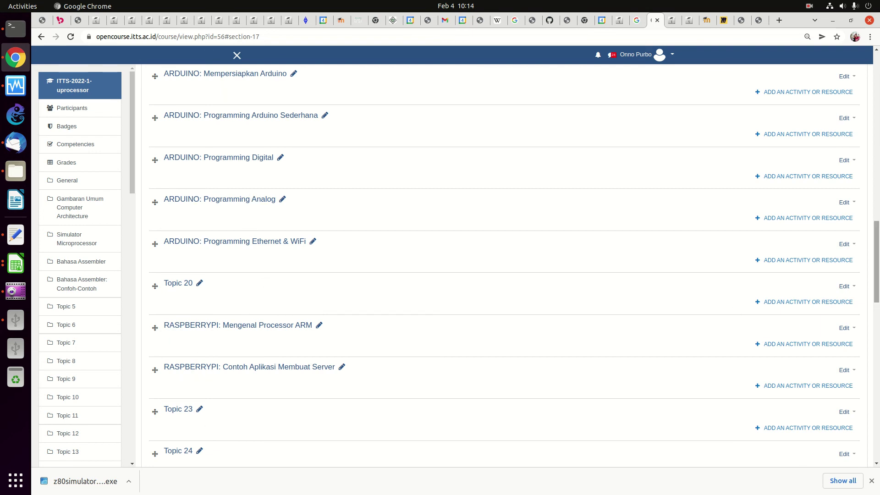
Reload the microprocessor course page and review the full list of its renamed sections.
{"action": "scroll", "coordinate": [865, 333], "scroll_direction": "down", "scroll_amount": 5}
{"action": "scroll", "coordinate": [862, 161], "scroll_direction": "up", "scroll_amount": 6}
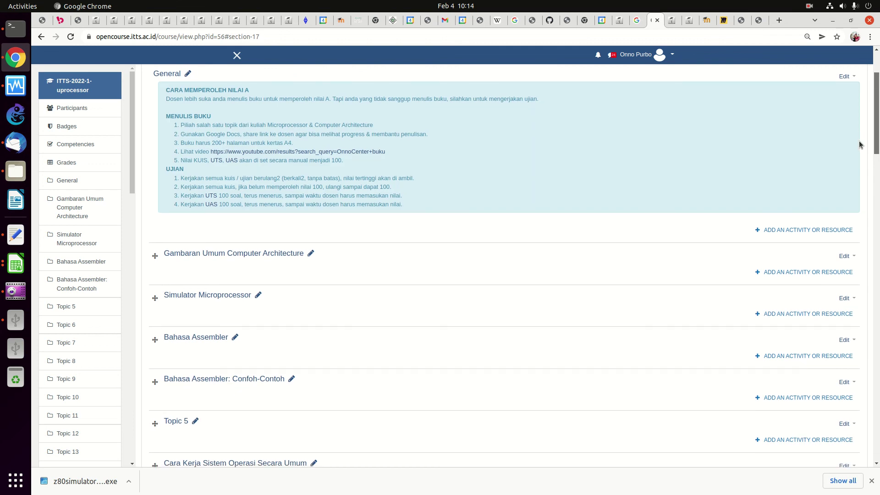
{"action": "scroll", "coordinate": [857, 124], "scroll_direction": "down", "scroll_amount": 2}
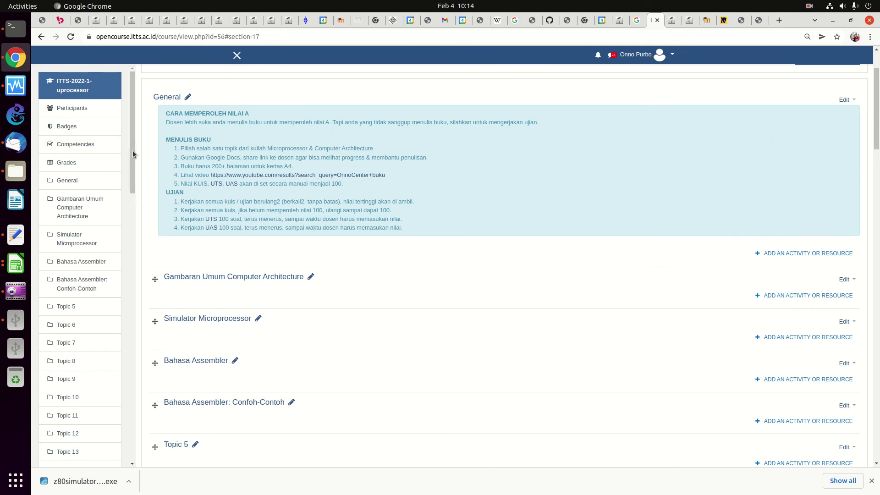
{"action": "left_click_drag", "start_coordinate": [133, 151], "coordinate": [131, 128]}
{"action": "left_click", "coordinate": [71, 36]}
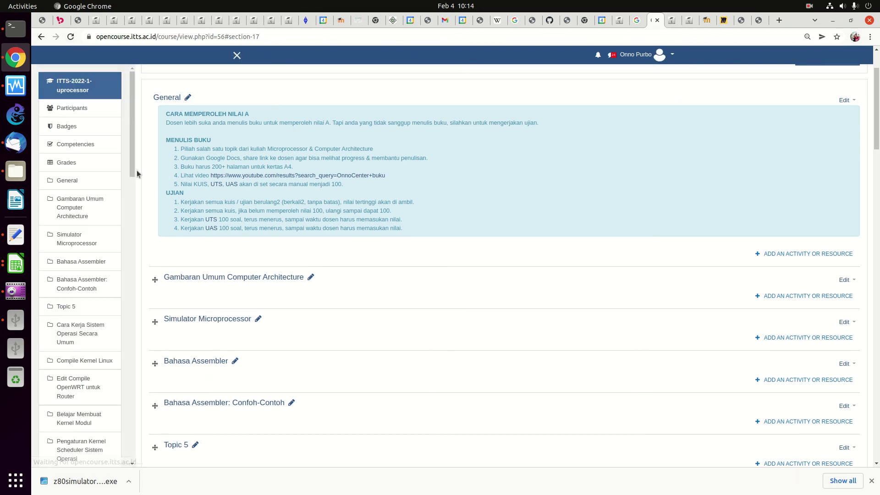
{"action": "left_click_drag", "start_coordinate": [130, 163], "coordinate": [123, 191]}
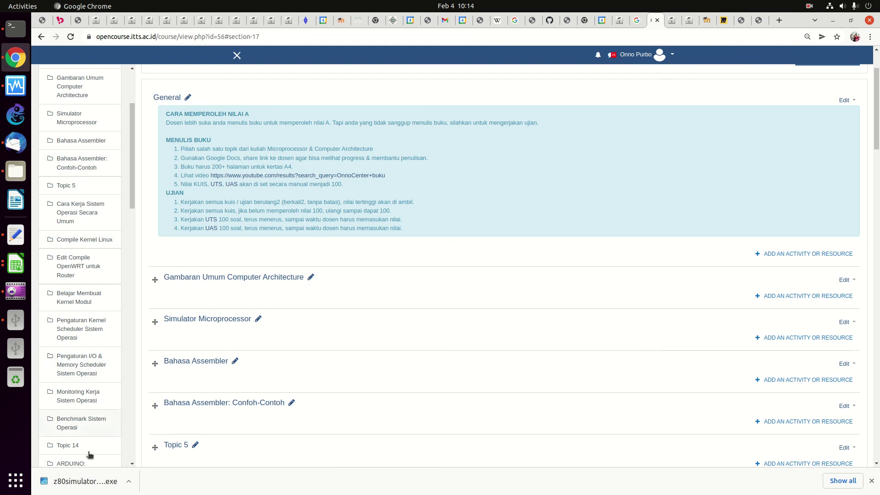
{"action": "left_click_drag", "start_coordinate": [133, 186], "coordinate": [229, 133]}
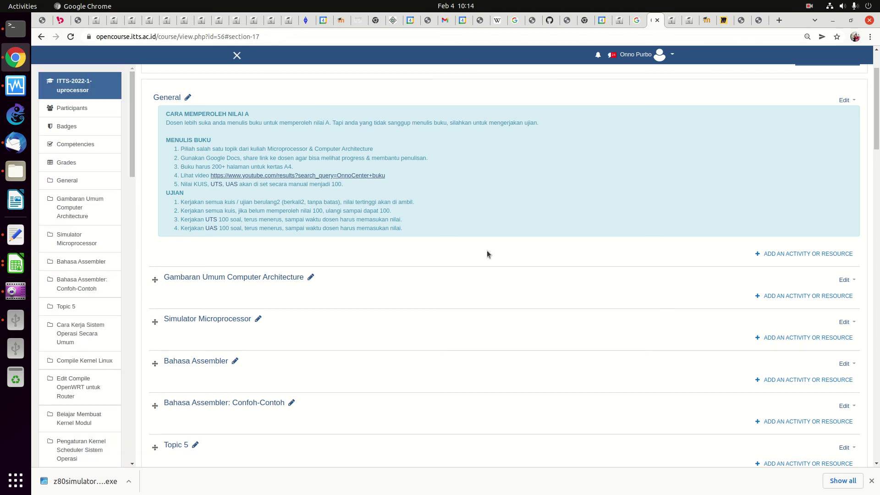